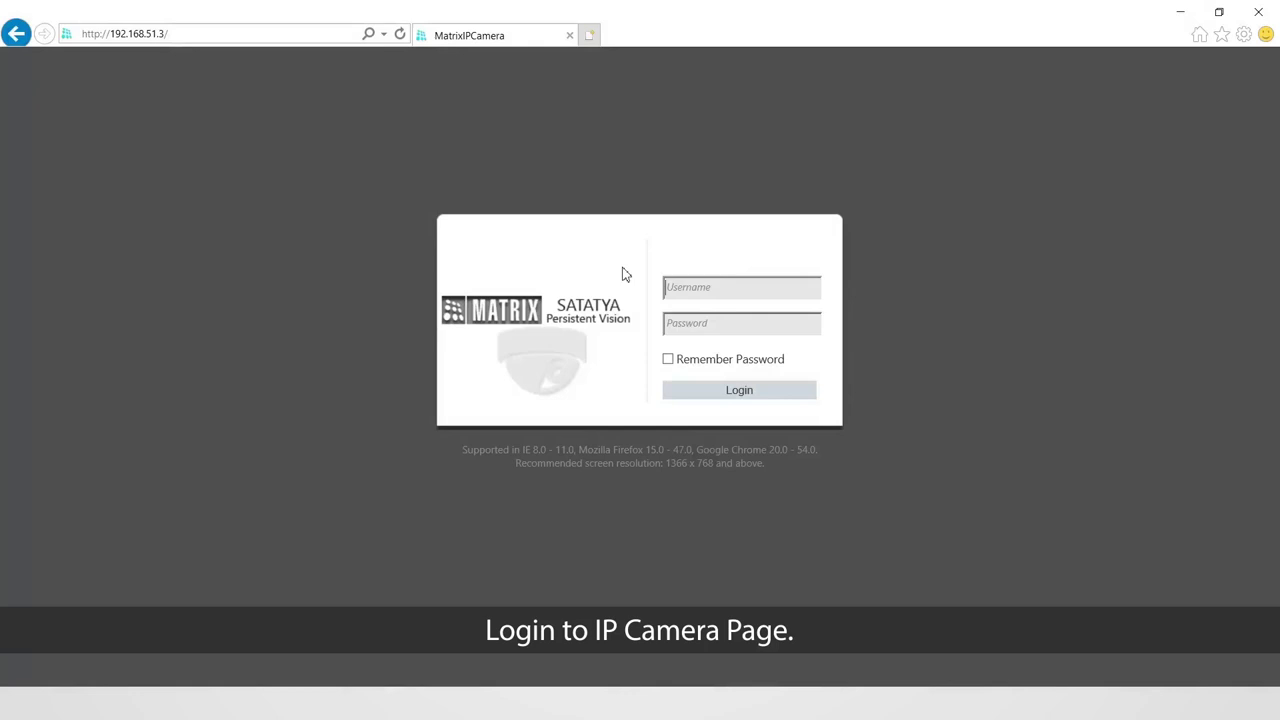
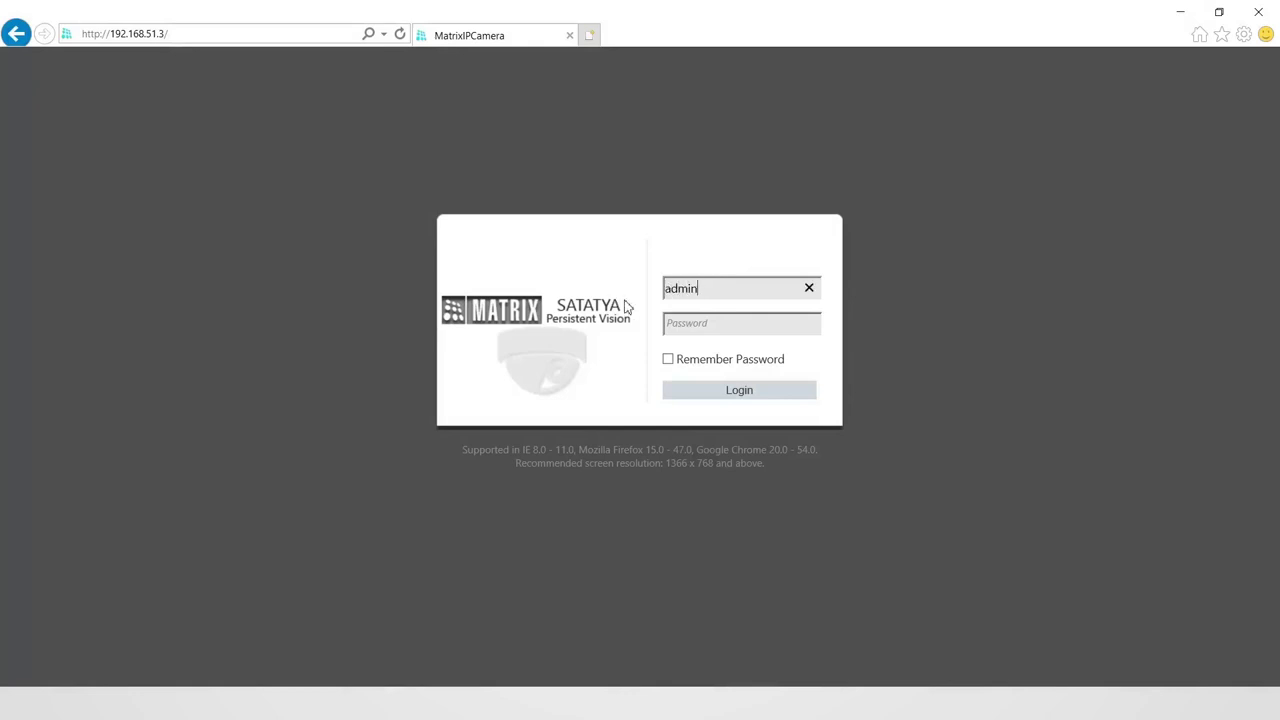
Log into the SATATYA camera with the admin credentials and open Basic Settings > Stream Profiles
{"action": "left_click", "coordinate": [680, 322]}
{"action": "left_click", "coordinate": [801, 394]}
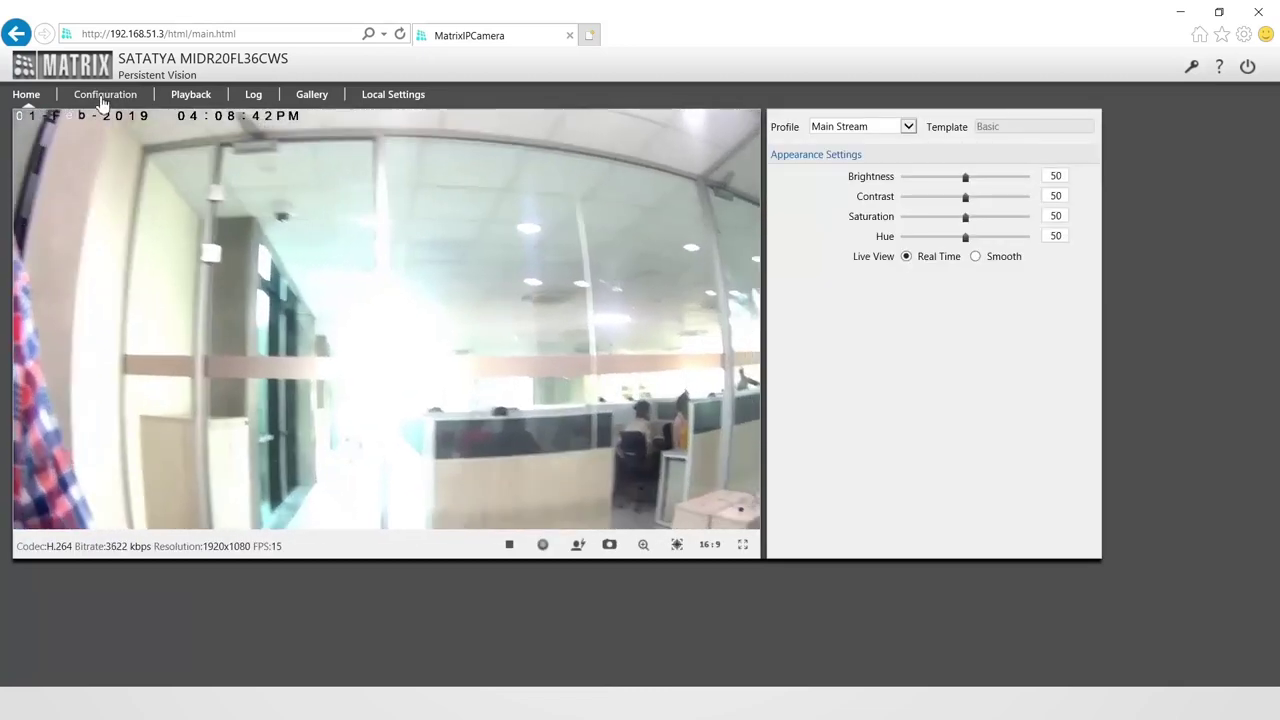
{"action": "left_click", "coordinate": [101, 103]}
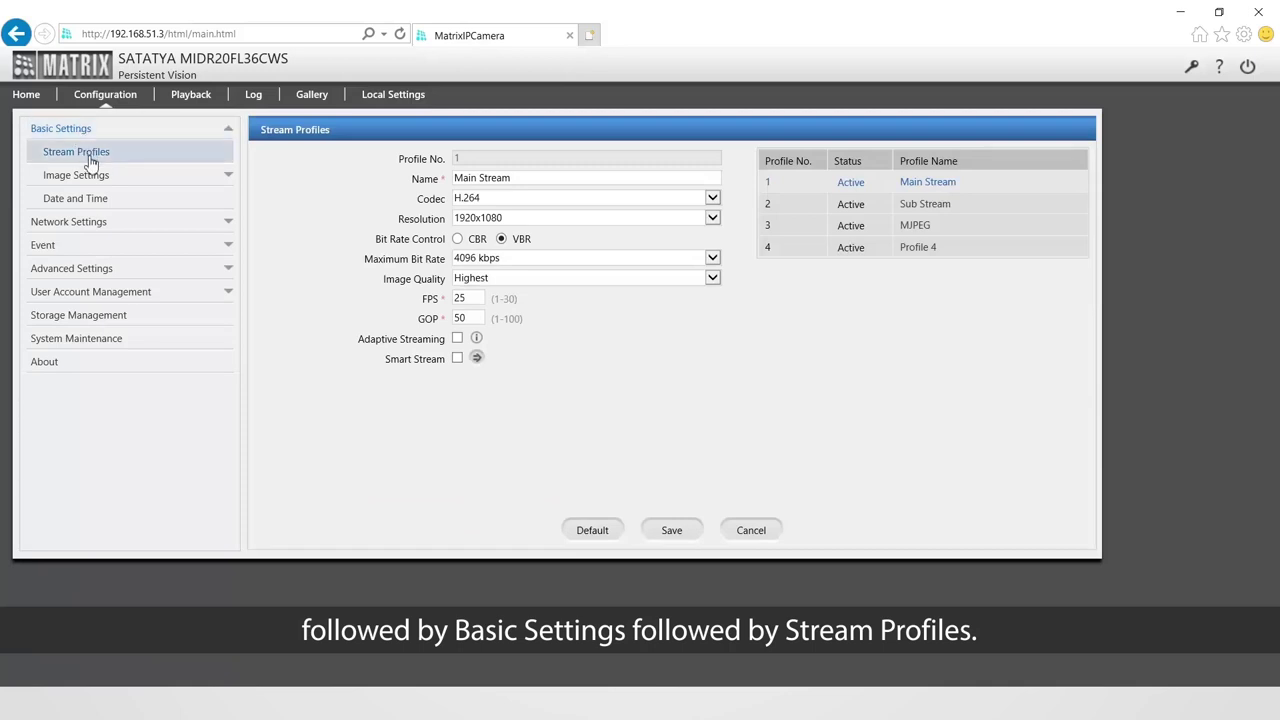
{"action": "left_click", "coordinate": [90, 162]}
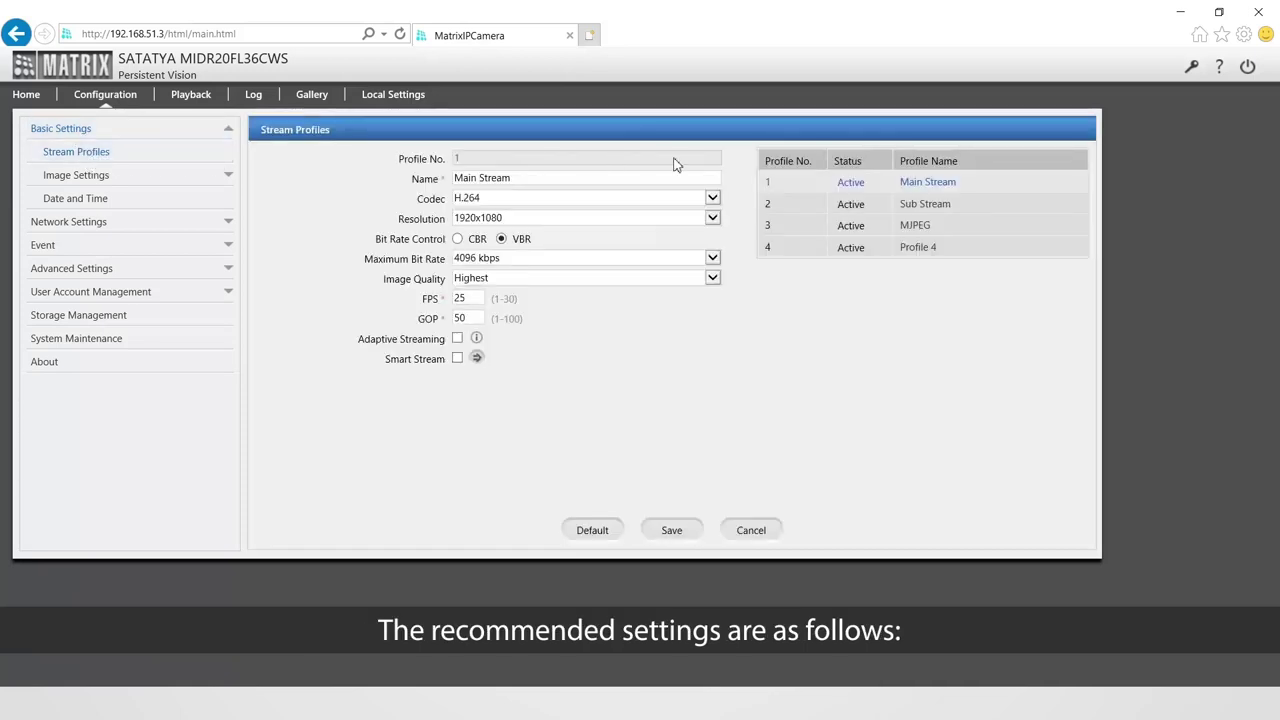
Set Profile 4 to the MJPEG codec at 720p resolution
{"action": "left_click", "coordinate": [917, 260]}
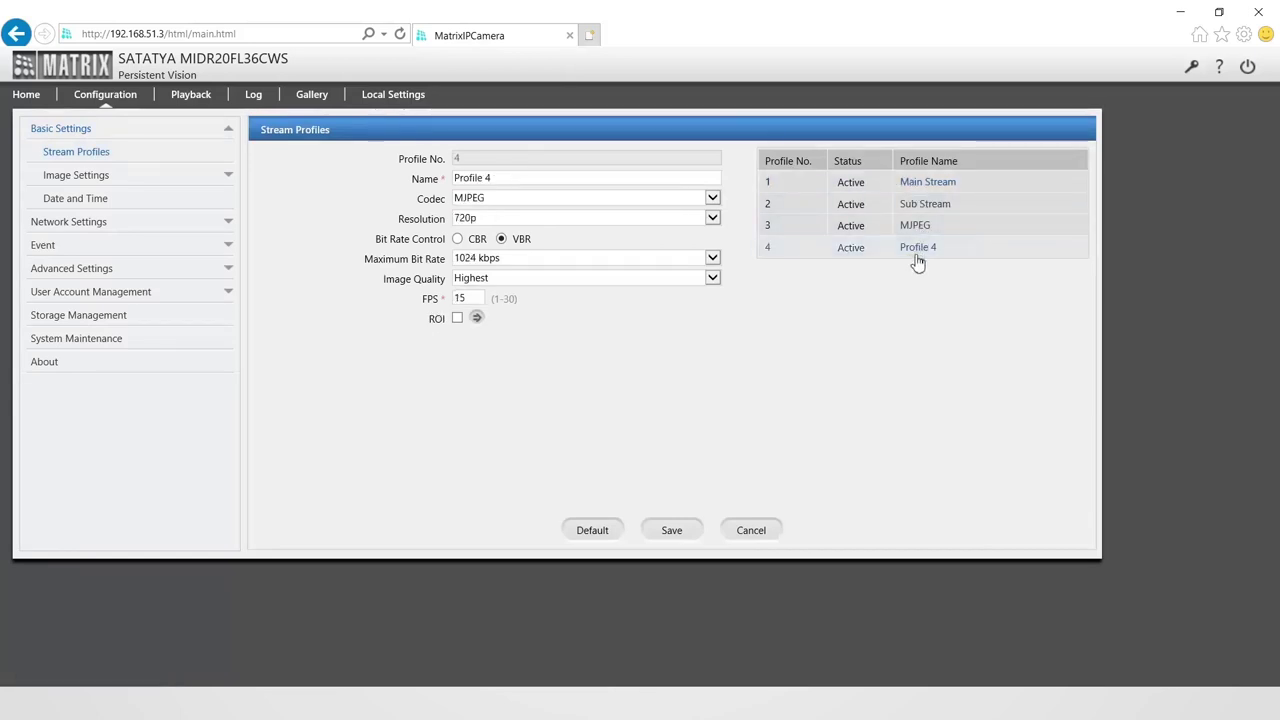
{"action": "left_click", "coordinate": [493, 205]}
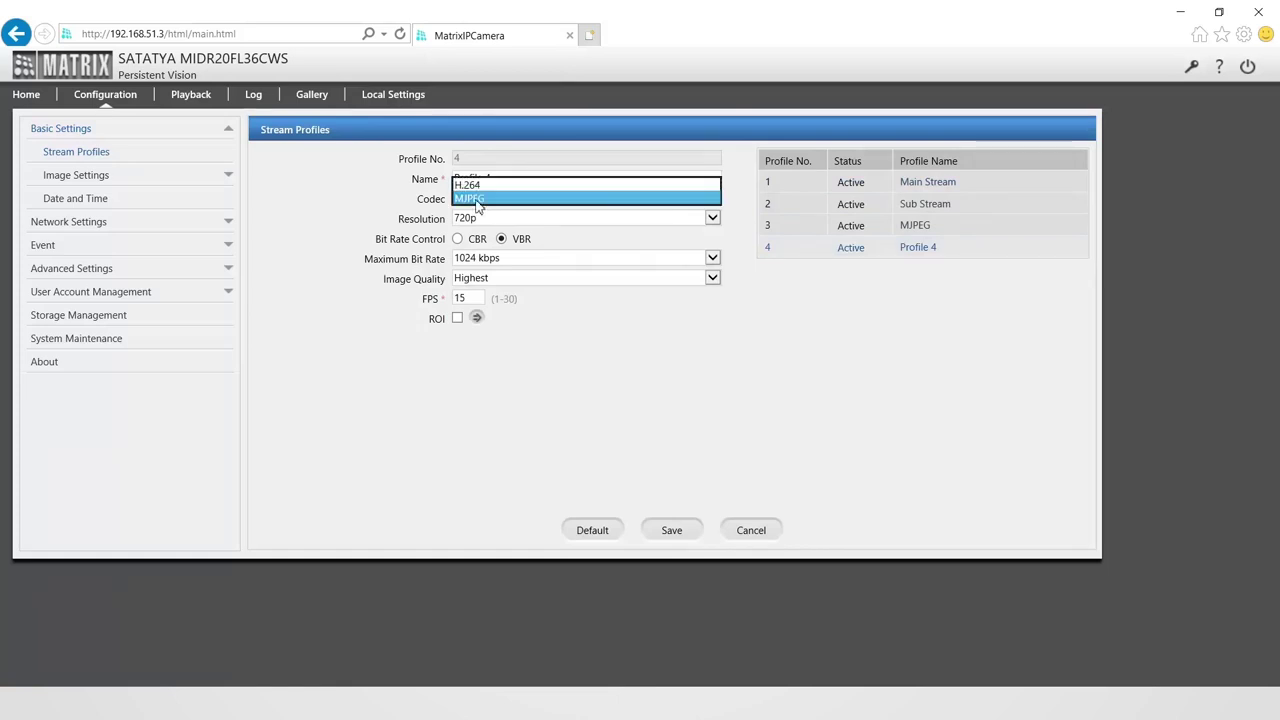
{"action": "left_click", "coordinate": [493, 208]}
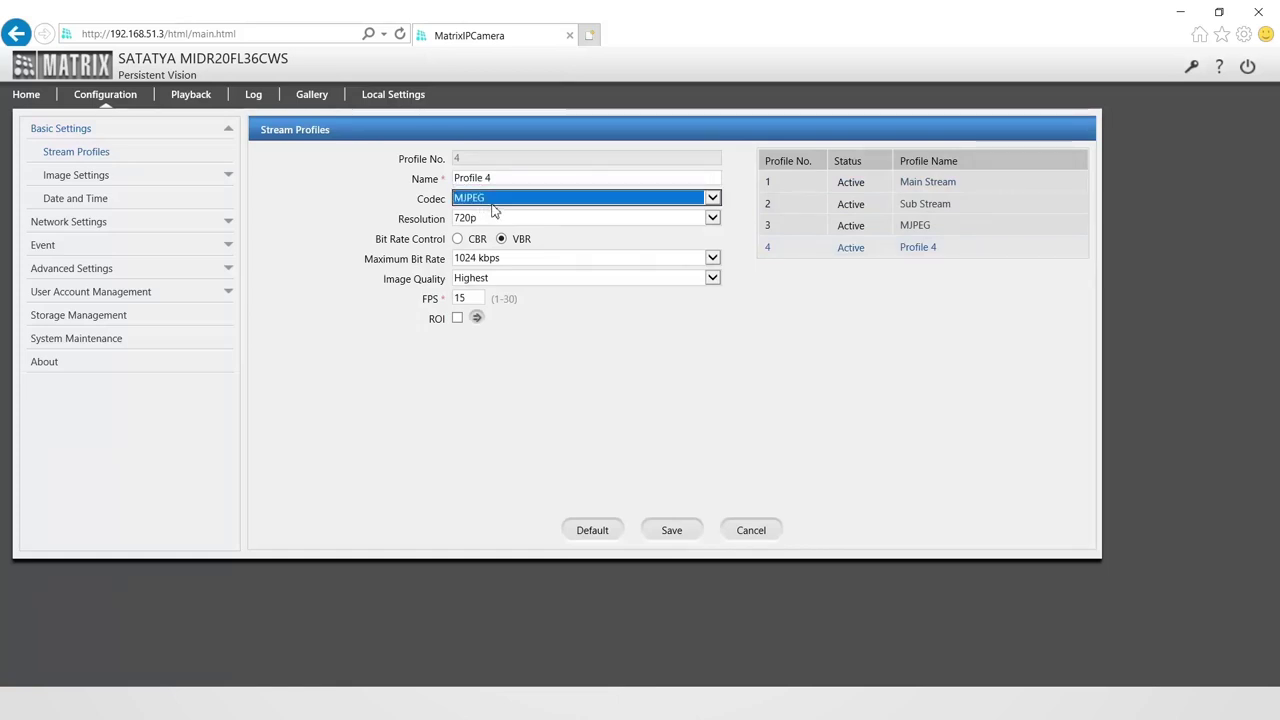
{"action": "left_click", "coordinate": [471, 218]}
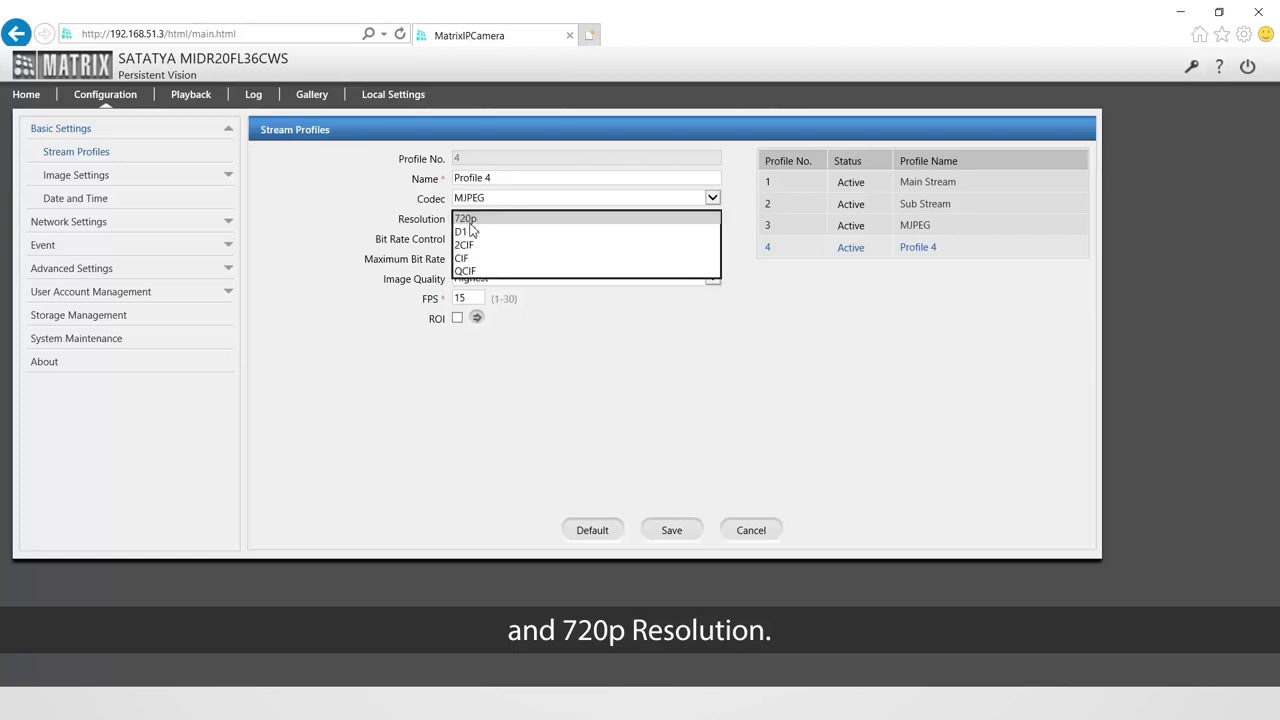
{"action": "left_click", "coordinate": [471, 225]}
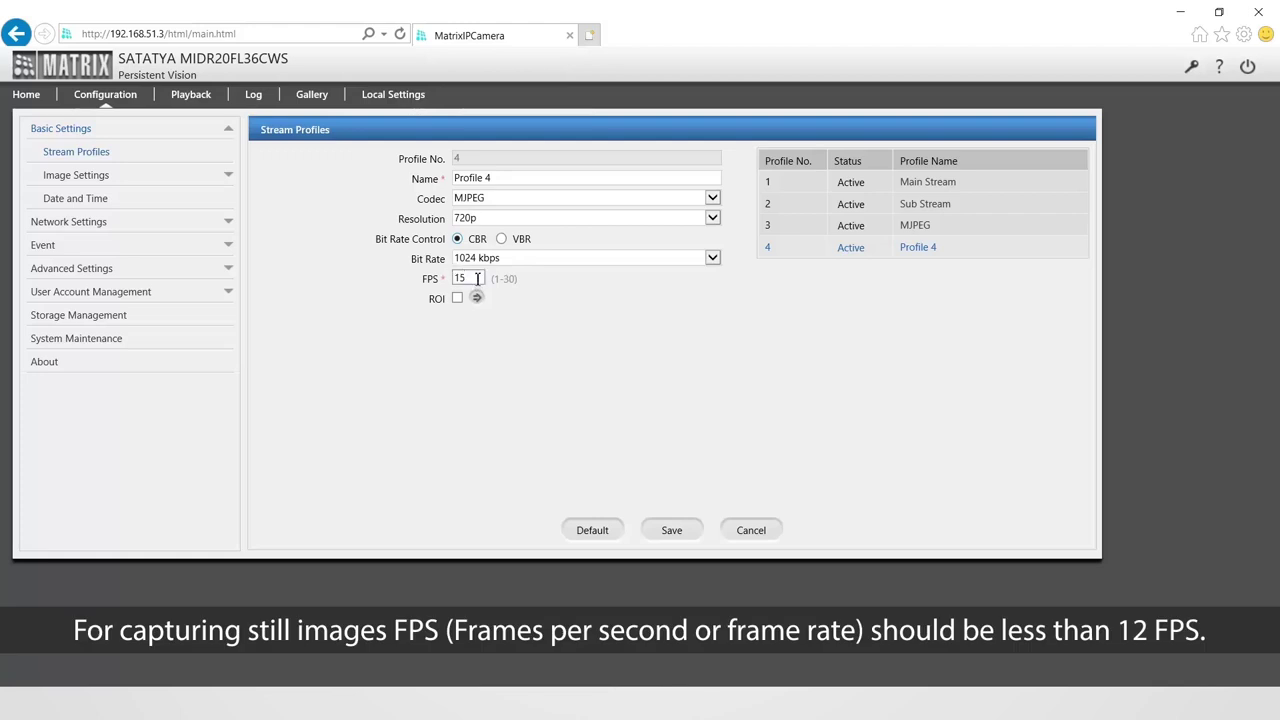
Change Profile 4's frame rate to 10 FPS and enable ROI
{"action": "left_click", "coordinate": [477, 278]}
{"action": "type", "text": "10"}
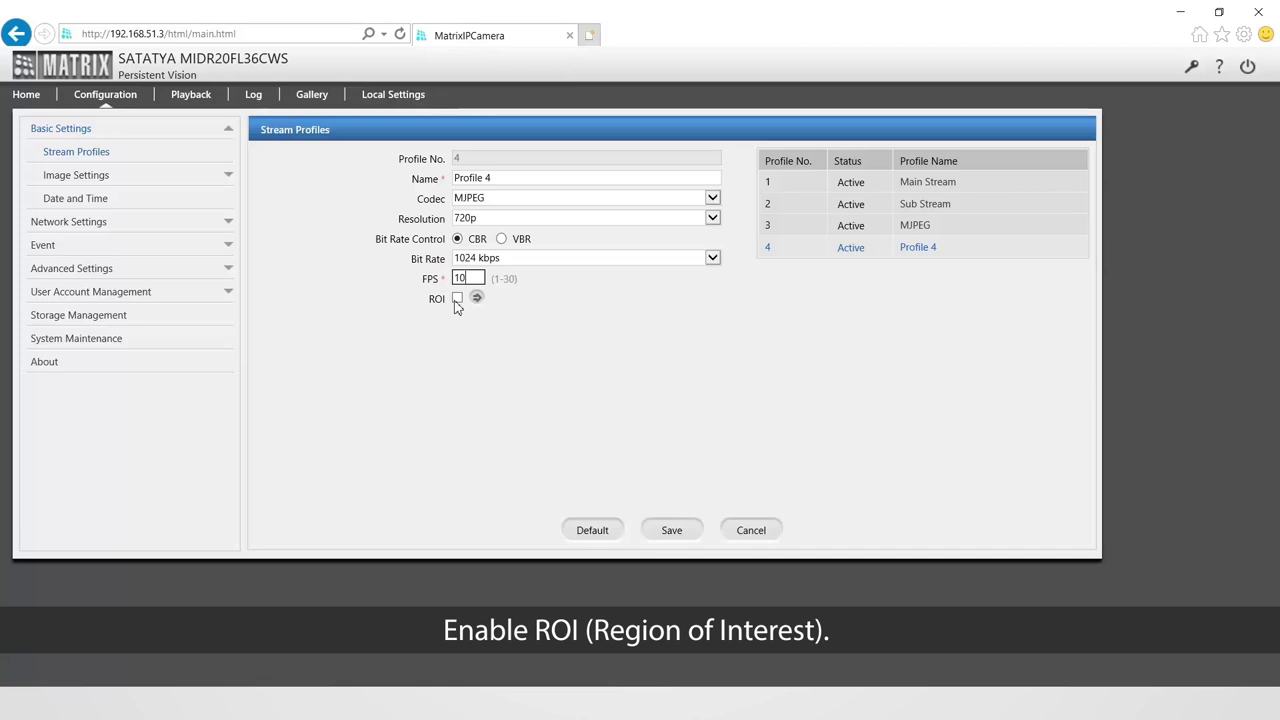
{"action": "left_click", "coordinate": [456, 300]}
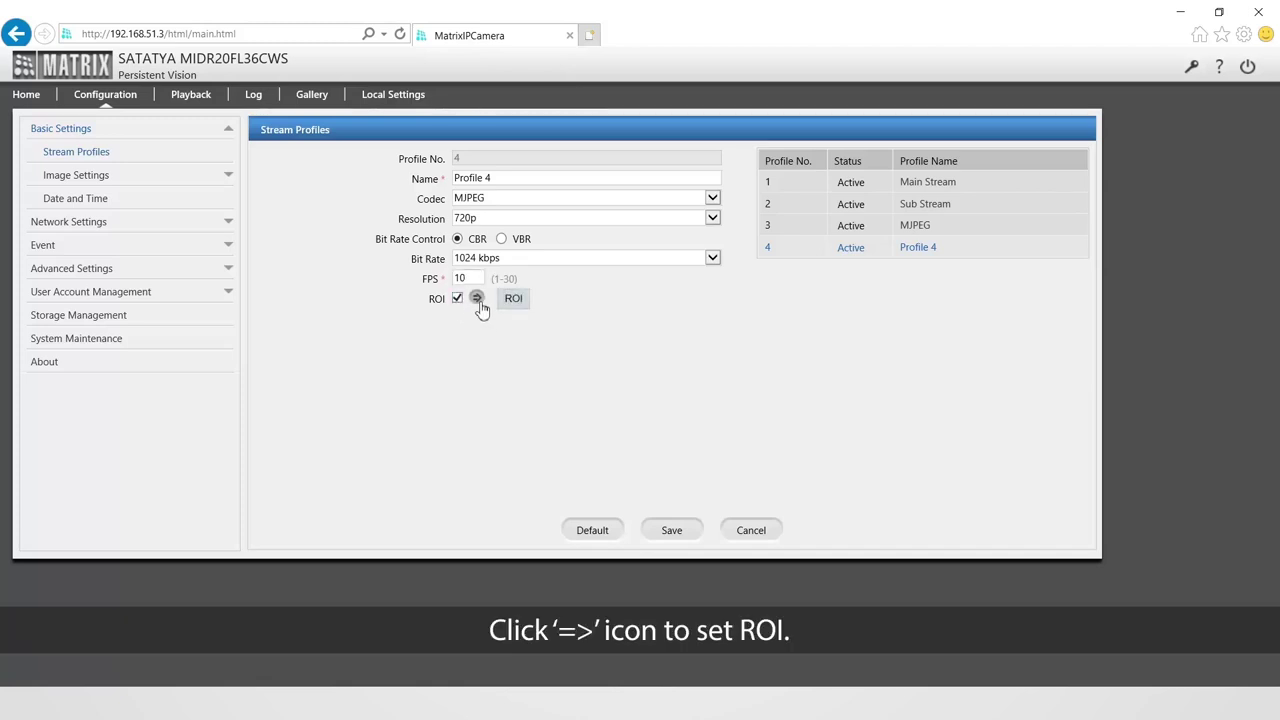
Move Profile 4's red ROI box over the person on the right and apply it
{"action": "left_click", "coordinate": [478, 300]}
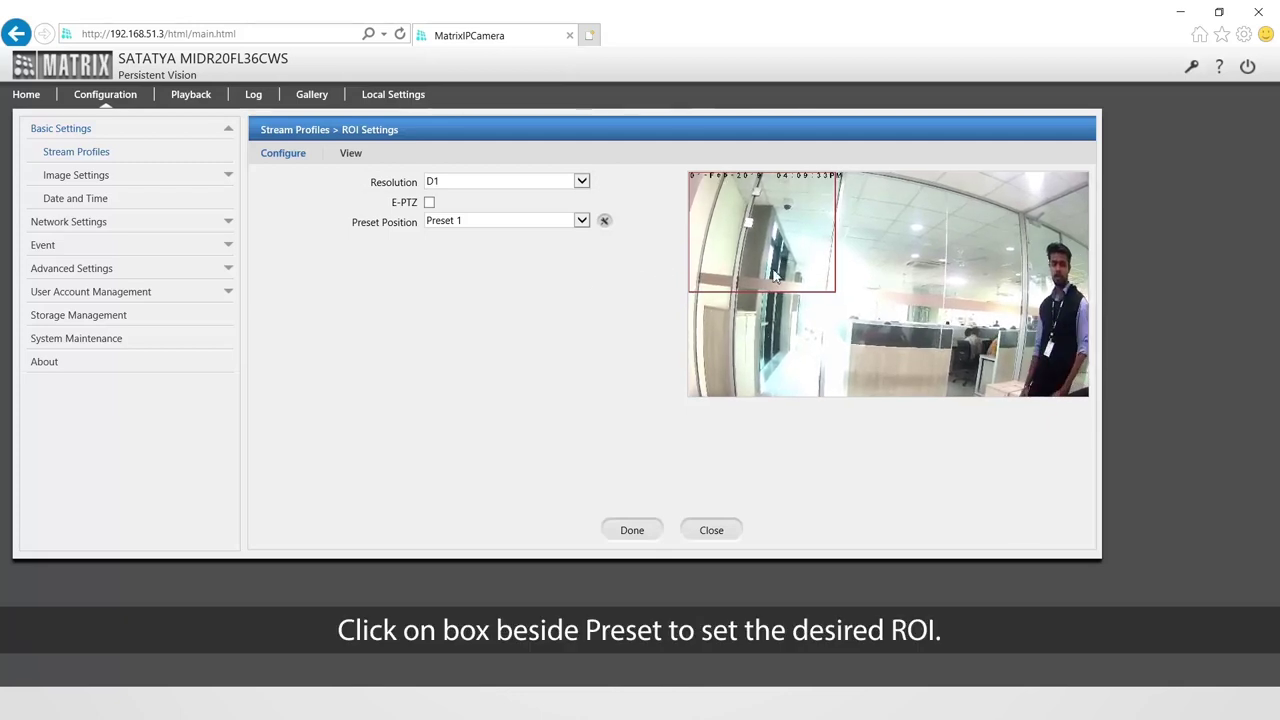
{"action": "left_click_drag", "start_coordinate": [785, 258], "coordinate": [1038, 288]}
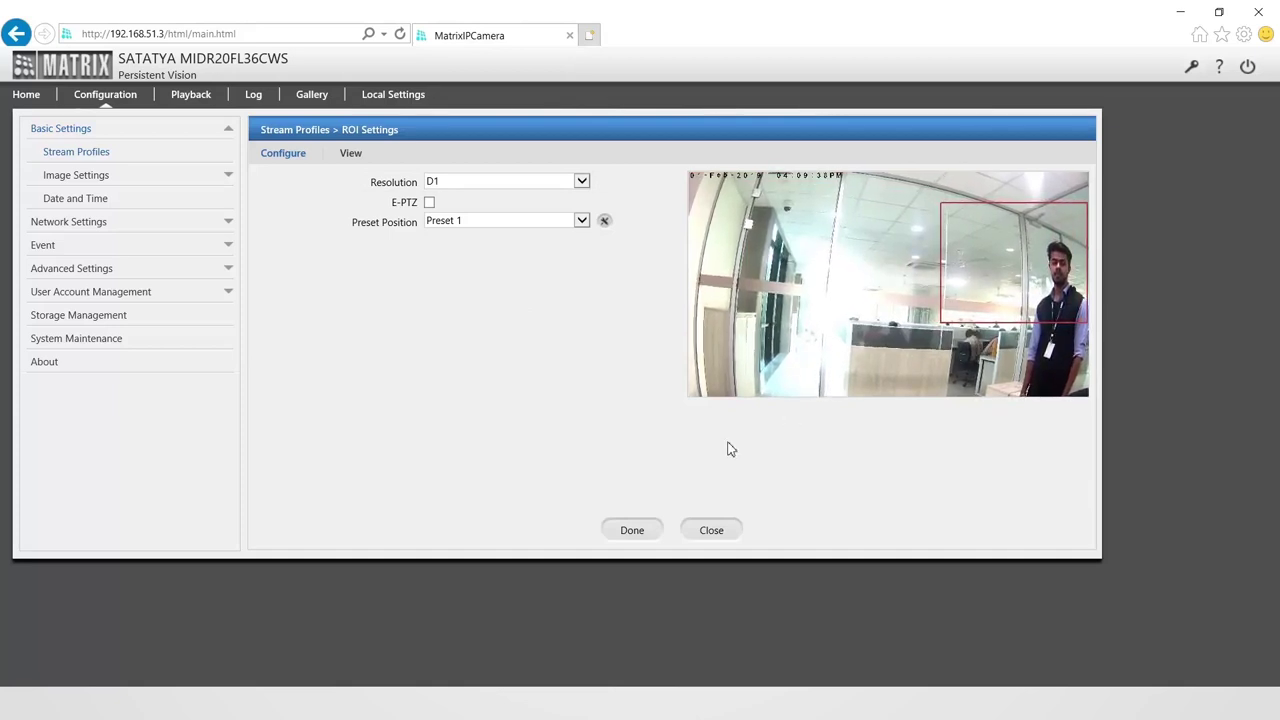
{"action": "left_click", "coordinate": [648, 530]}
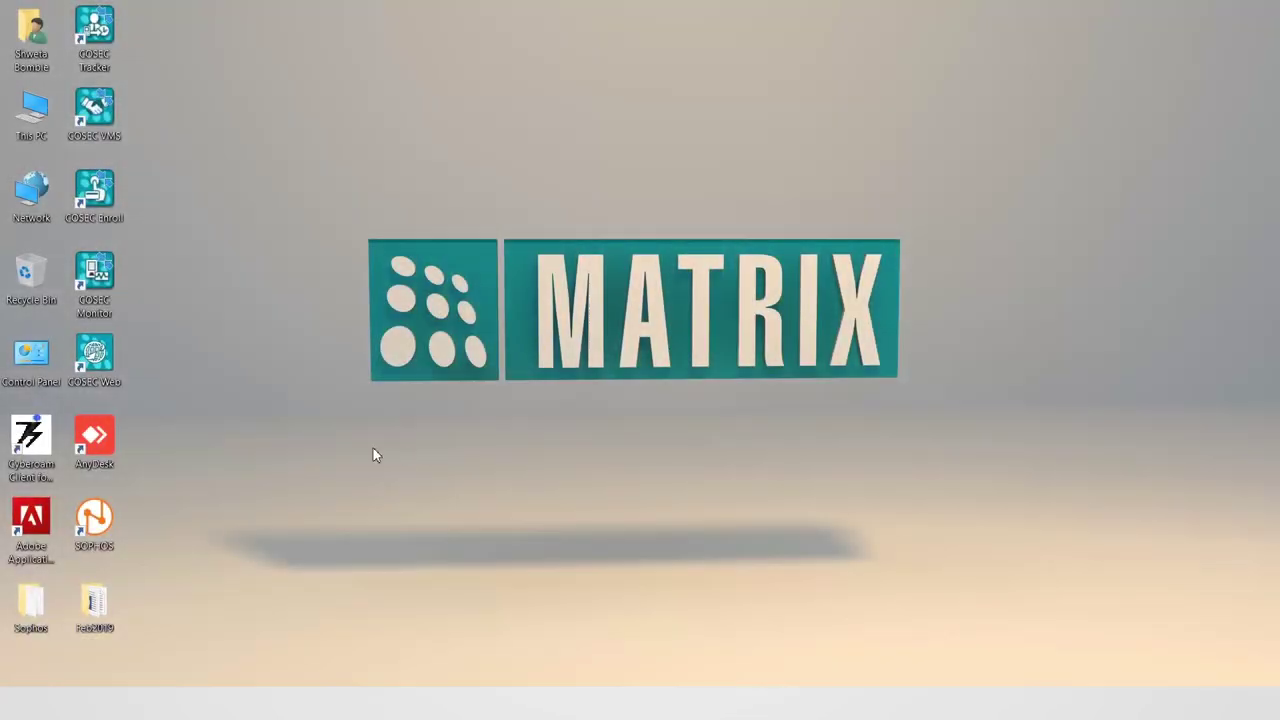
Launch COSEC CENTRA, sign in as user sa with its password, and enter the Devices module
{"action": "double_click", "coordinate": [95, 360]}
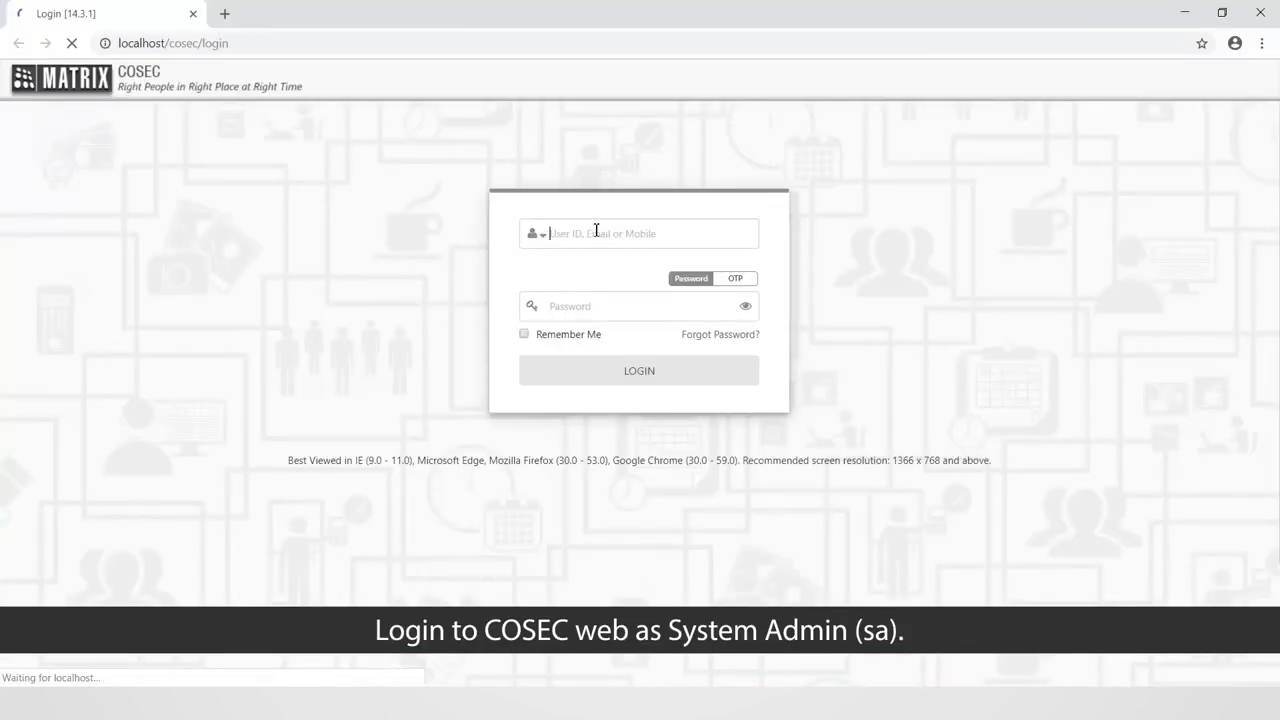
{"action": "key", "text": "Tab"}
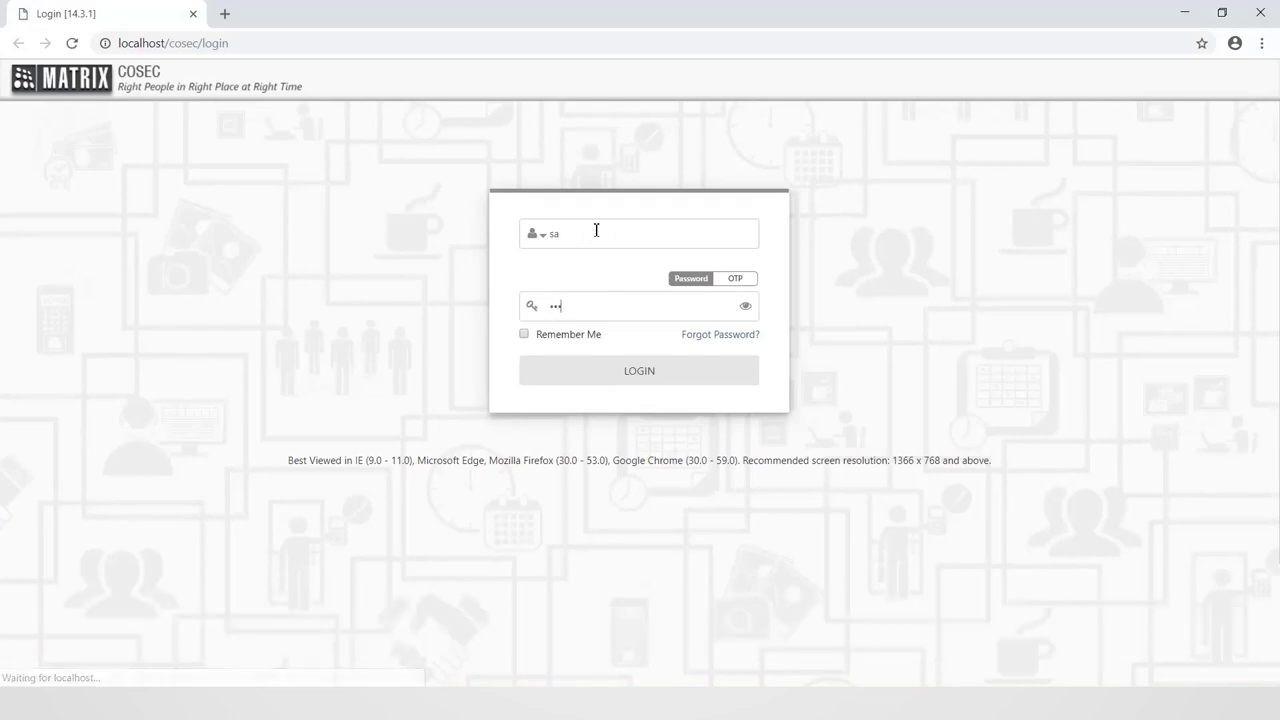
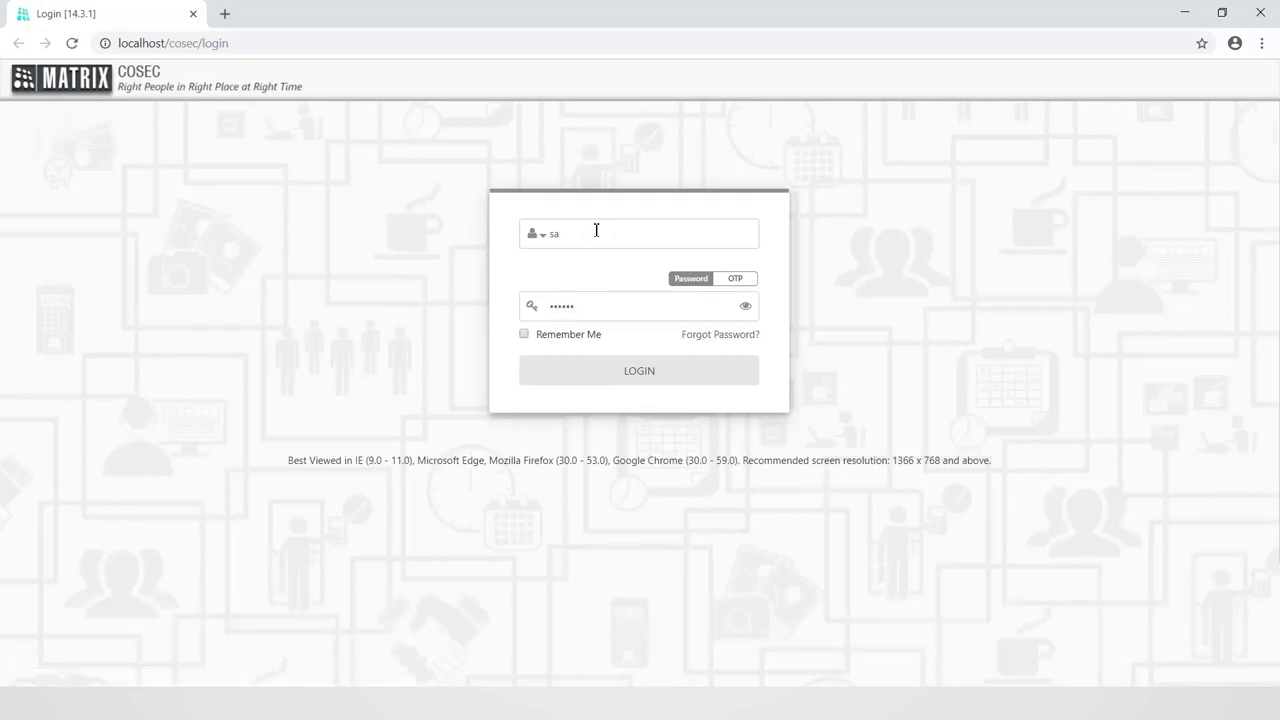
{"action": "left_click", "coordinate": [627, 370]}
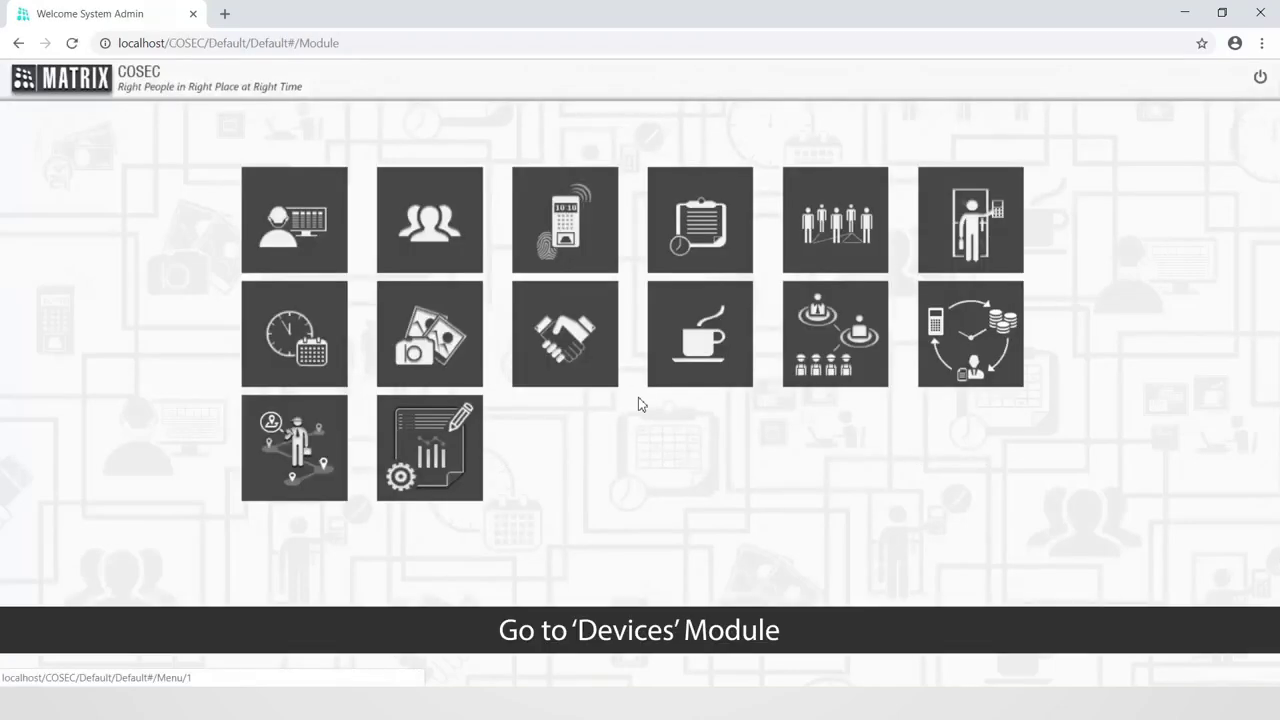
{"action": "mouse_move", "coordinate": [565, 220]}
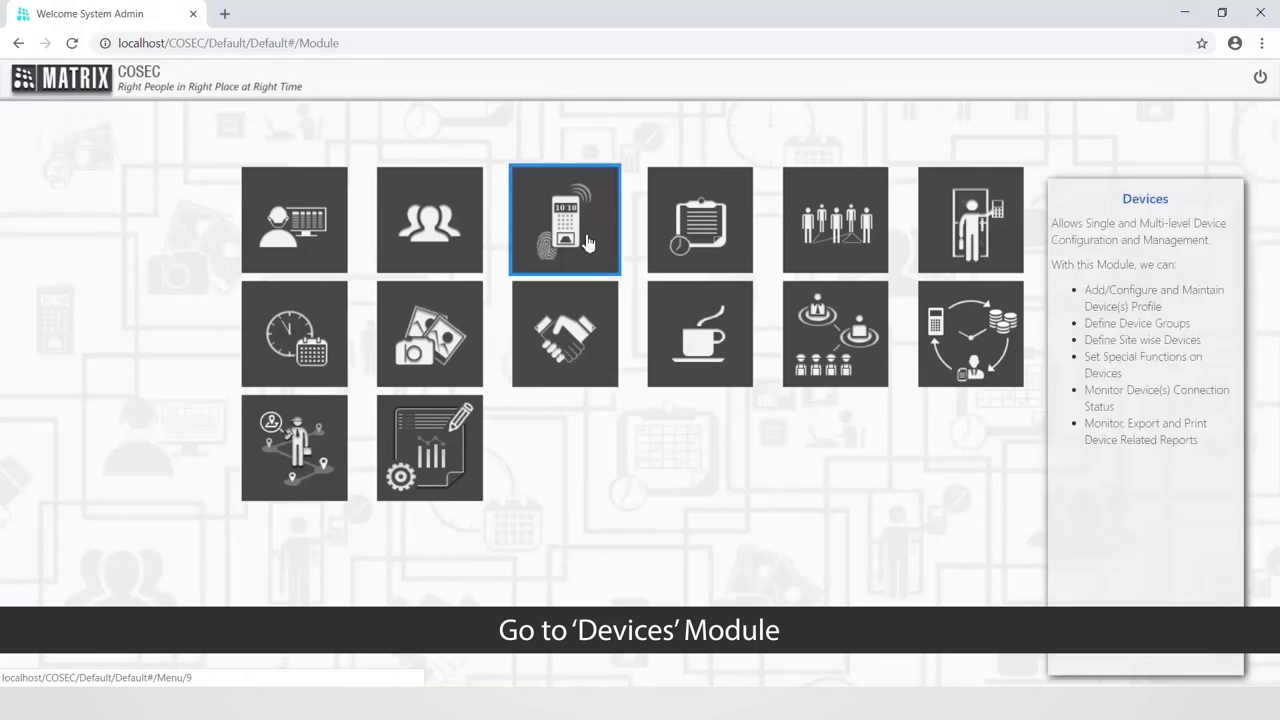
{"action": "left_click", "coordinate": [588, 243]}
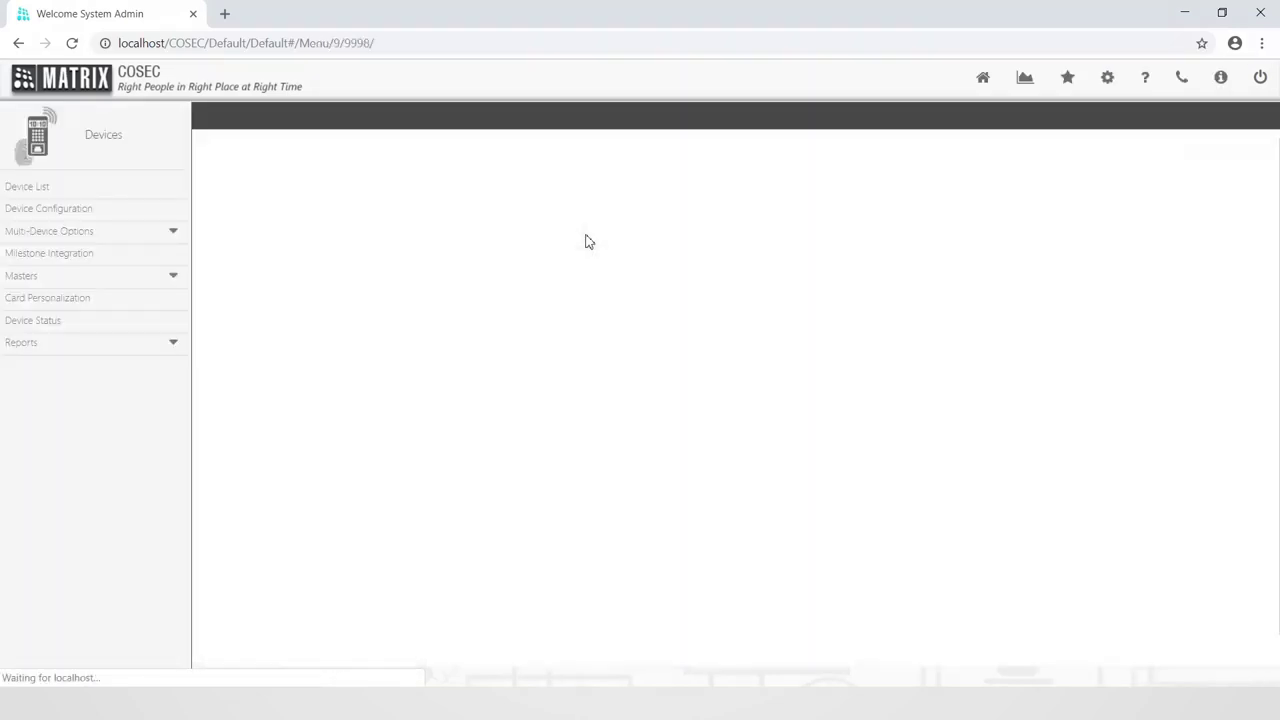
Open COSEC VEGA FAX from the Device List and show its Advanced settings
{"action": "left_click", "coordinate": [37, 189]}
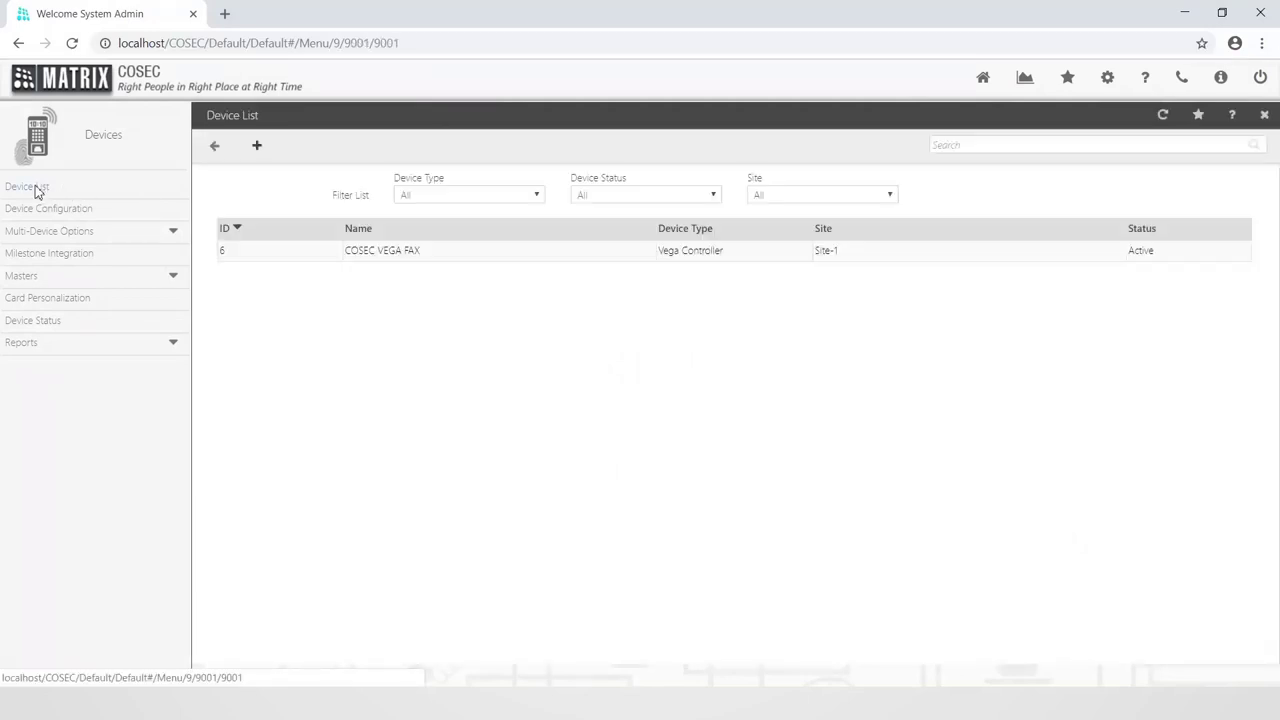
{"action": "double_click", "coordinate": [397, 263]}
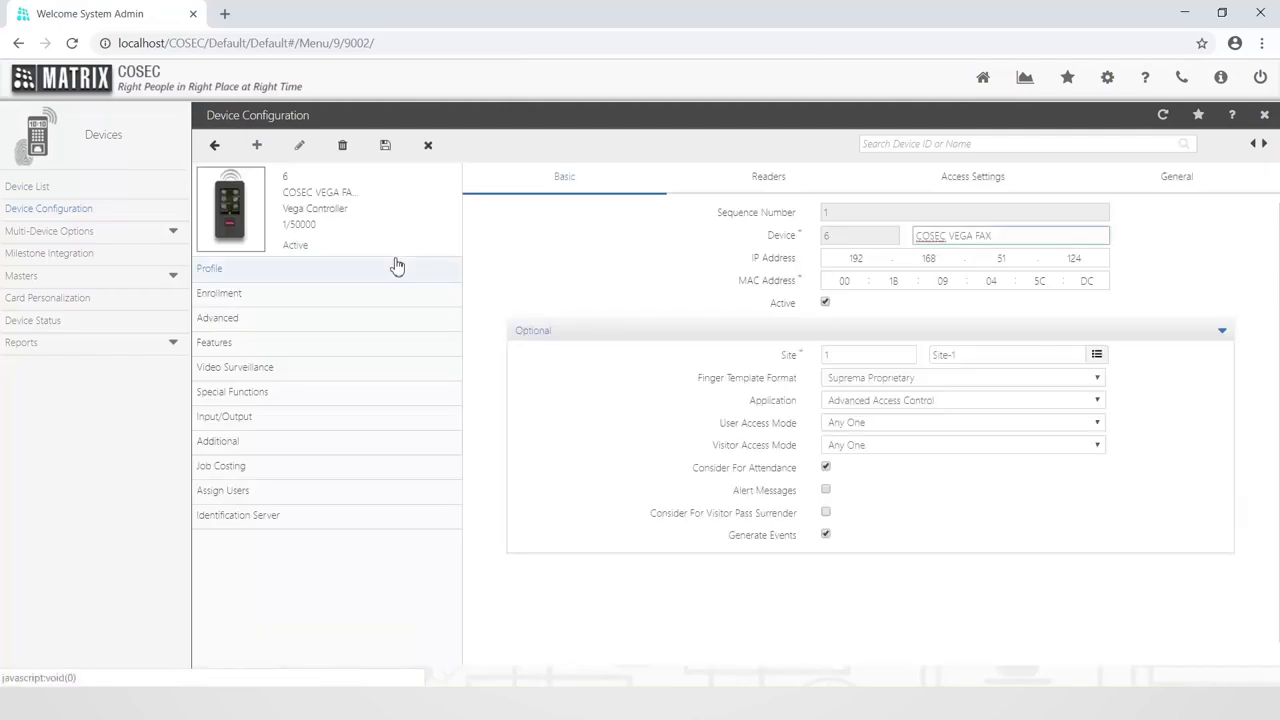
{"action": "left_click", "coordinate": [376, 324]}
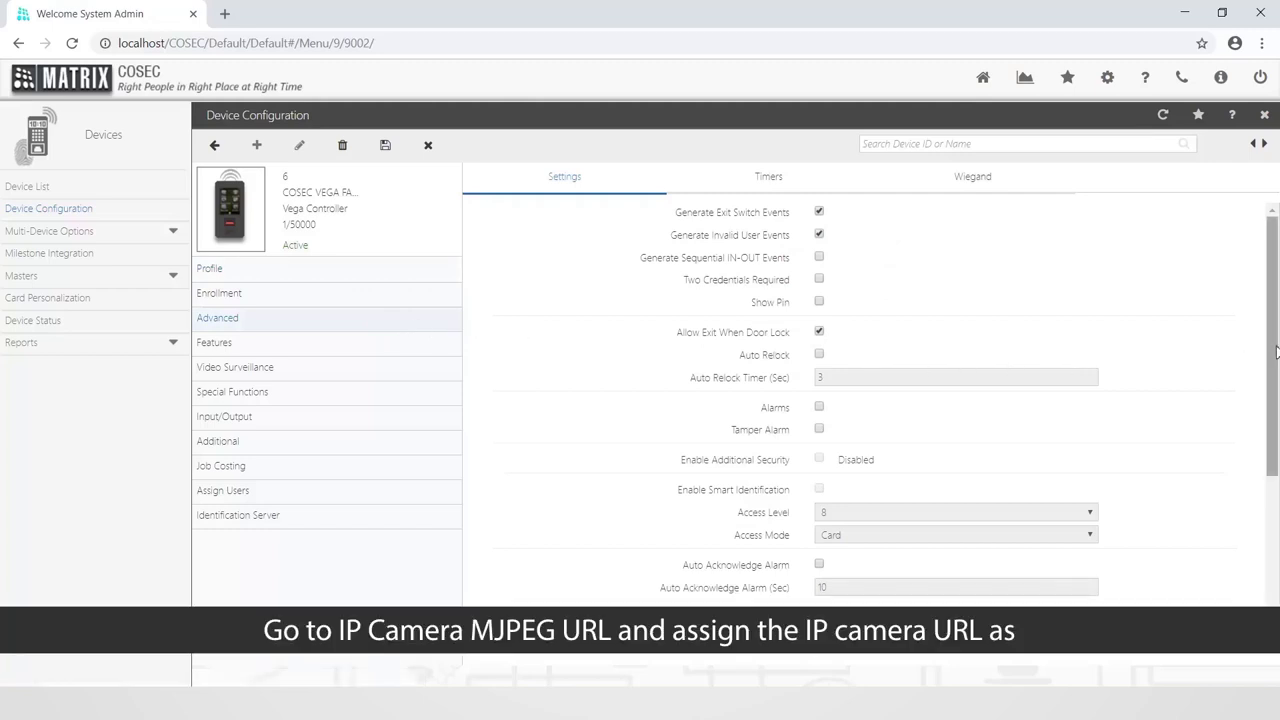
{"action": "left_click_drag", "start_coordinate": [1276, 350], "coordinate": [1255, 511]}
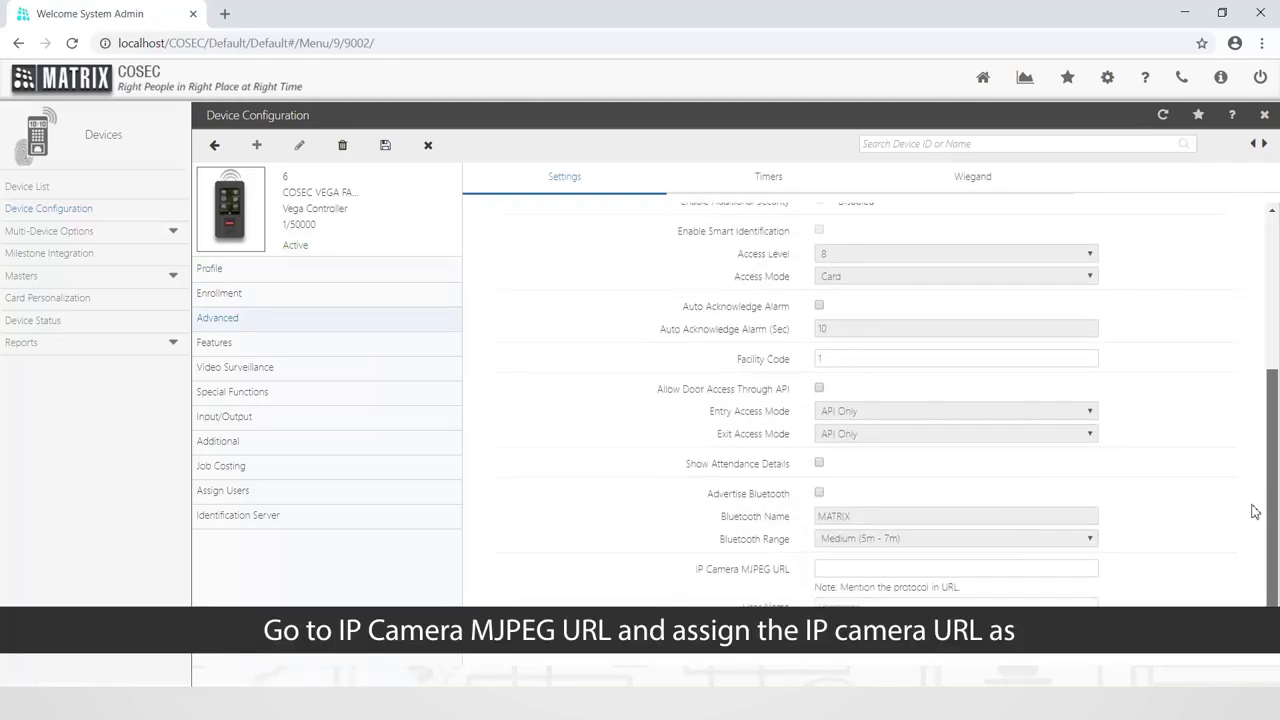
{"action": "left_click", "coordinate": [839, 568]}
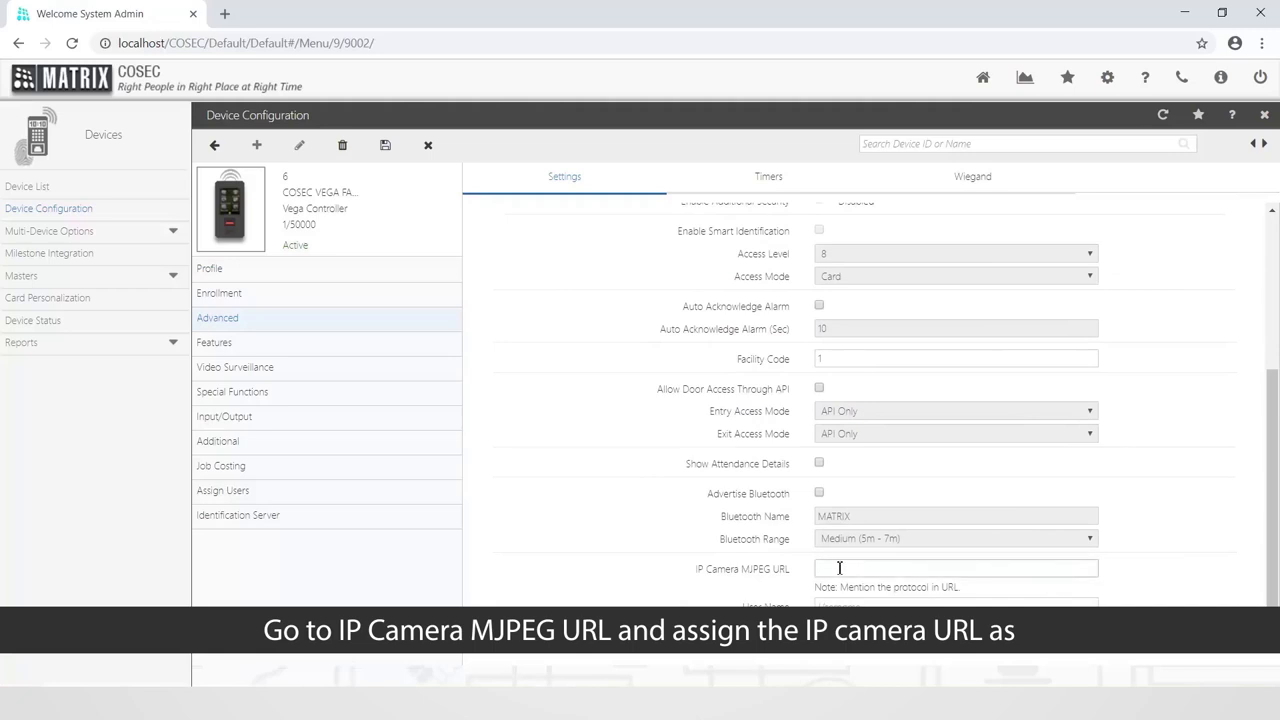
{"action": "left_click", "coordinate": [827, 570]}
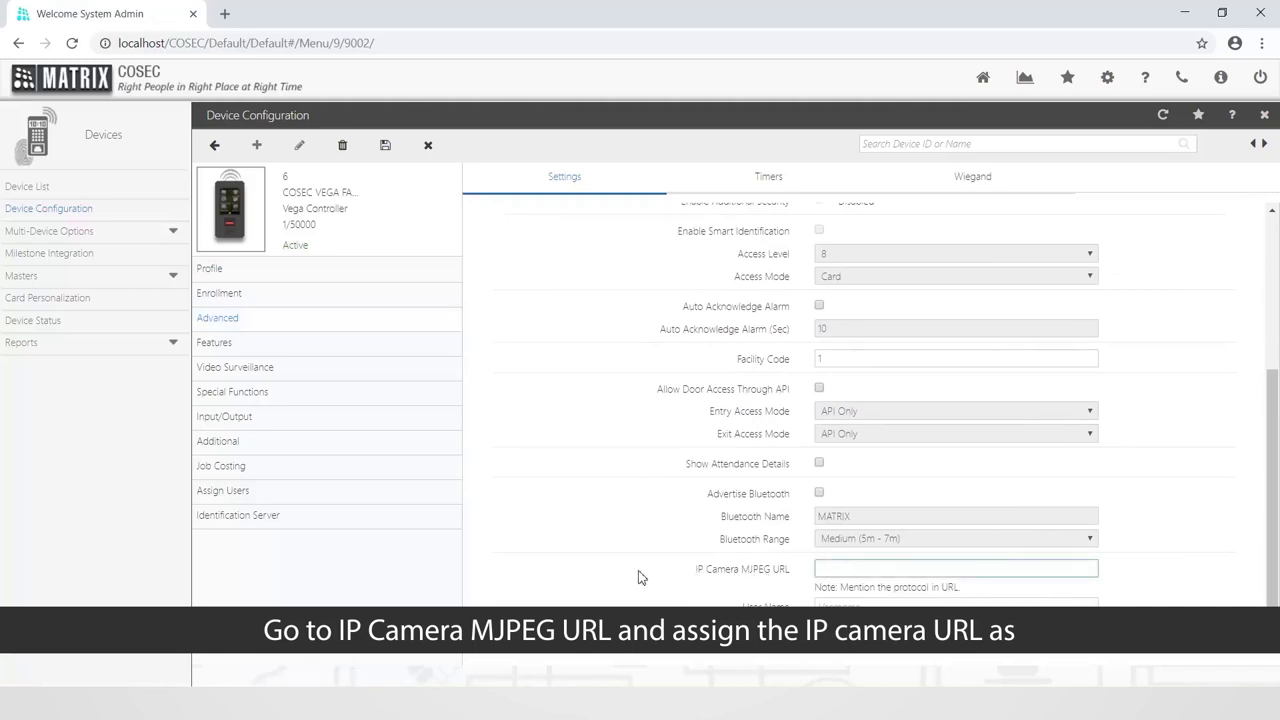
{"action": "type", "text": "htt"}
{"action": "type", "text": "p://"}
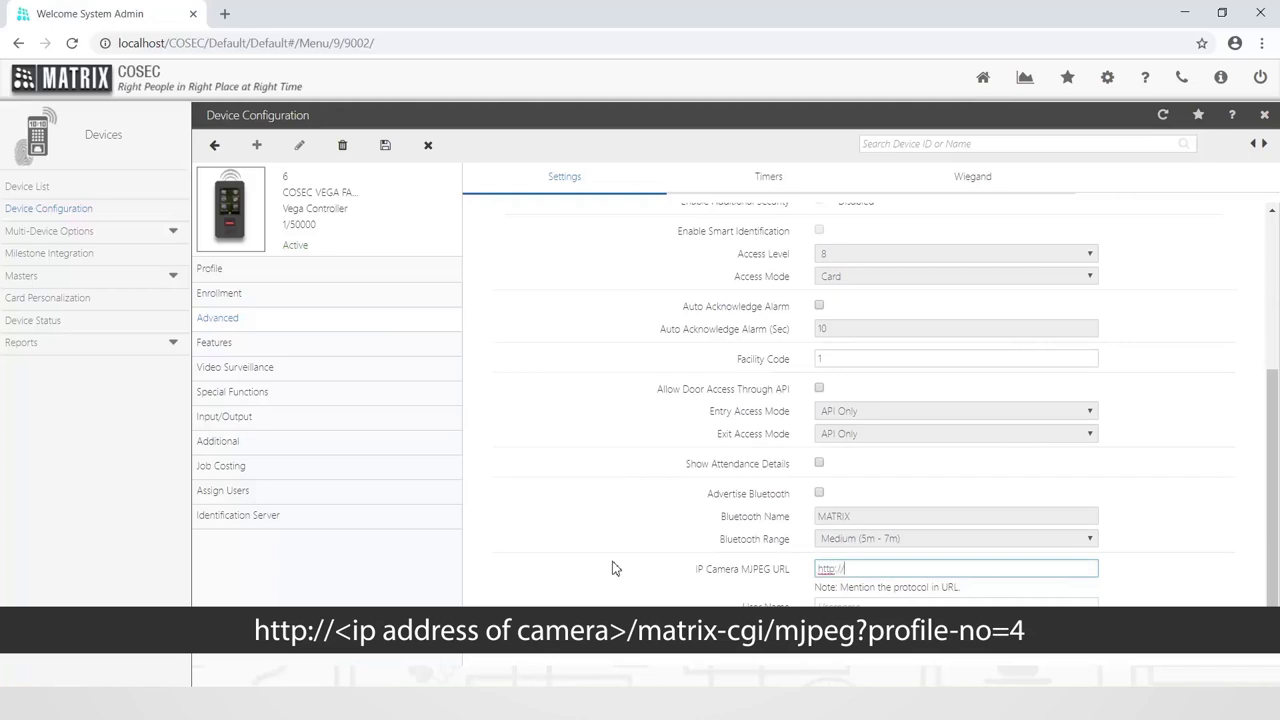
{"action": "type", "text": "192.1"}
{"action": "type", "text": "68.51."}
{"action": "type", "text": "3/"}
{"action": "type", "text": "matr"}
{"action": "type", "text": "ix-c"}
{"action": "type", "text": "gi/"}
{"action": "type", "text": "mjpe"}
{"action": "type", "text": "g"}
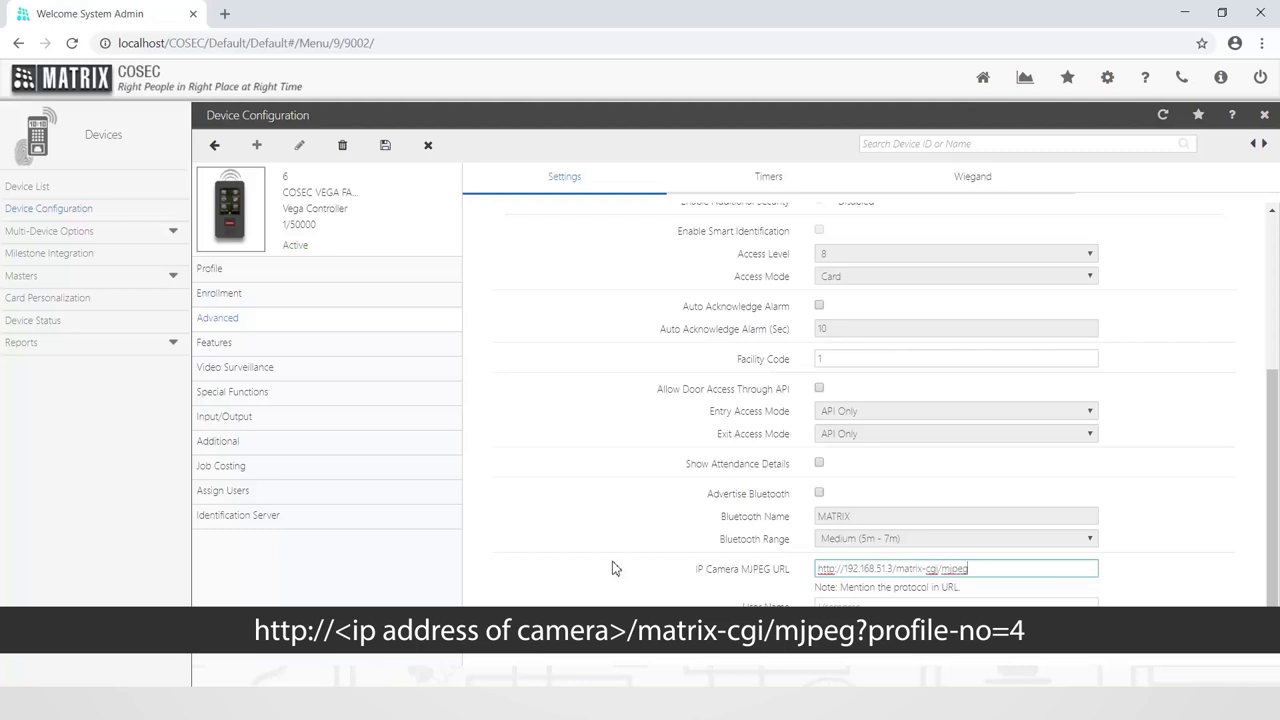
{"action": "type", "text": "?"}
{"action": "type", "text": "profi"}
{"action": "type", "text": "le-no="}
{"action": "type", "text": "4"}
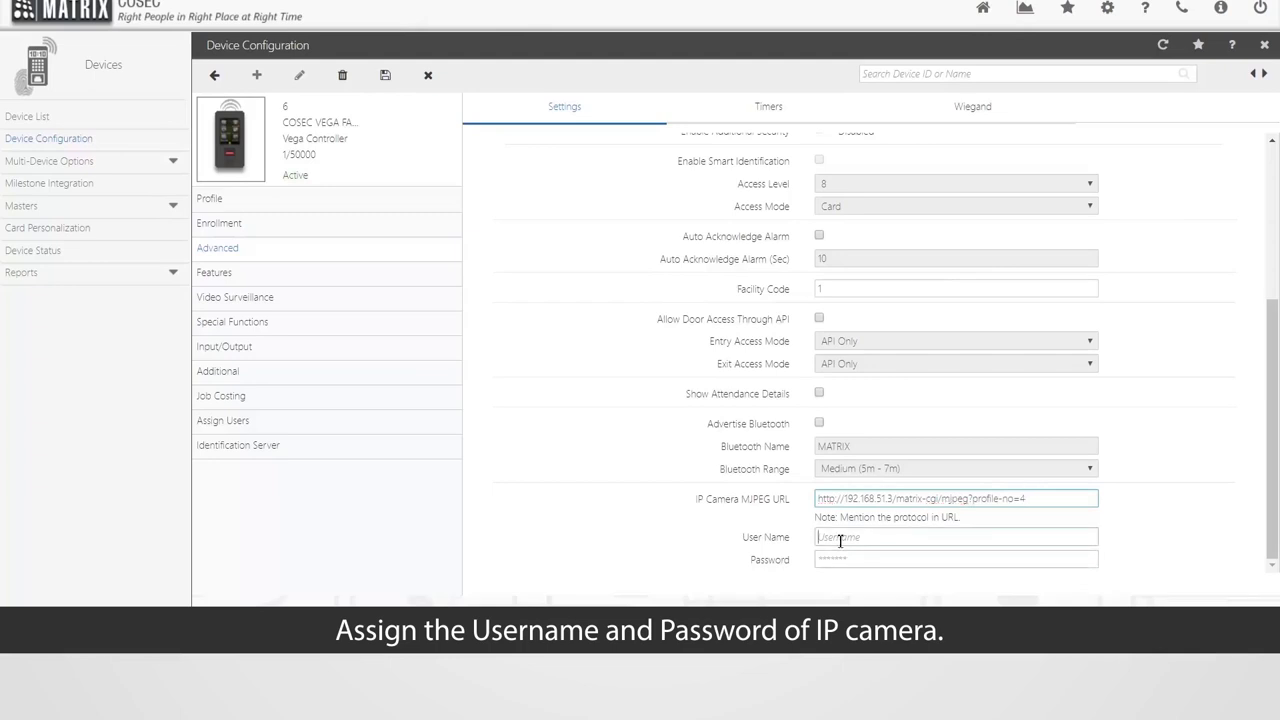
Enter camera user name admin and the camera password
{"action": "left_click", "coordinate": [840, 540]}
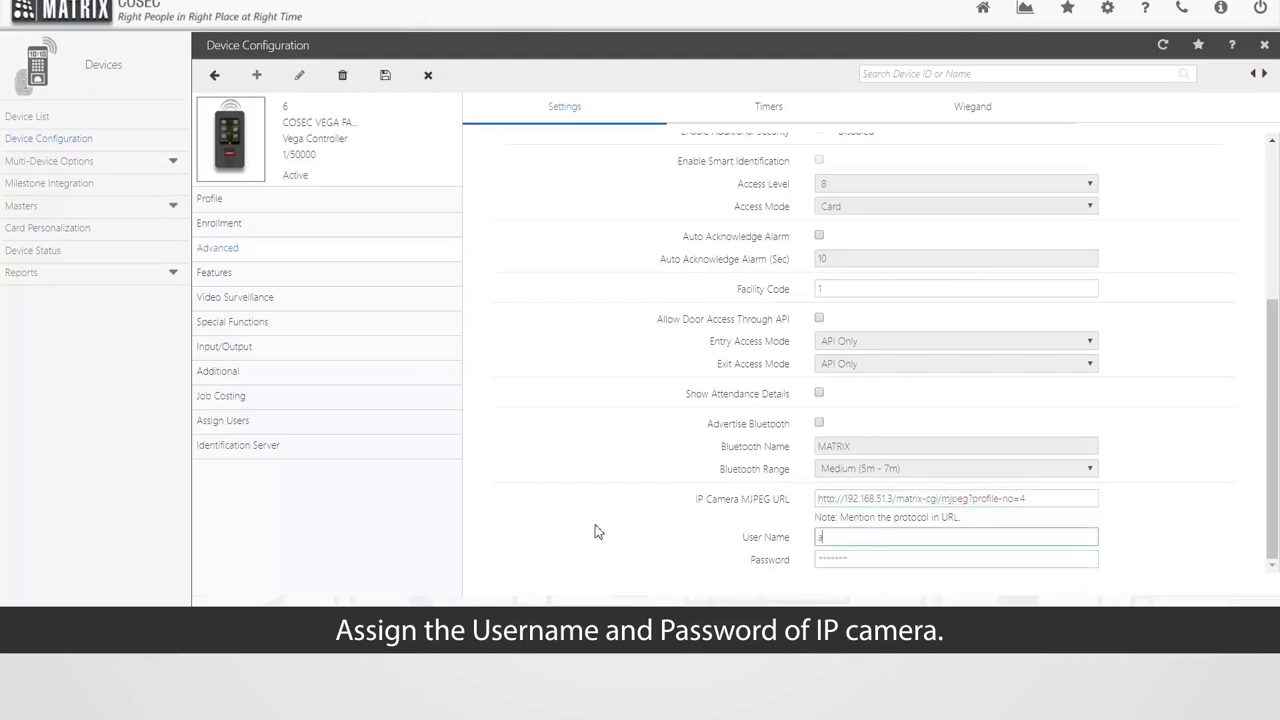
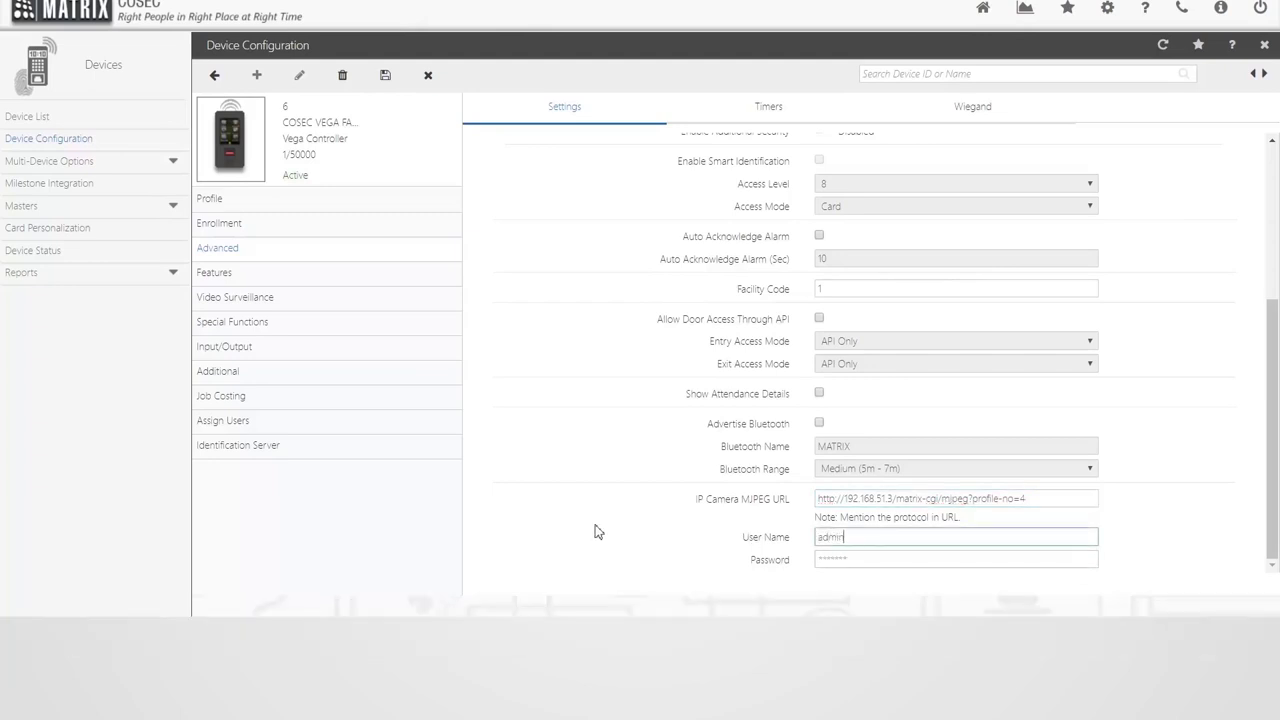
{"action": "key", "text": "Tab"}
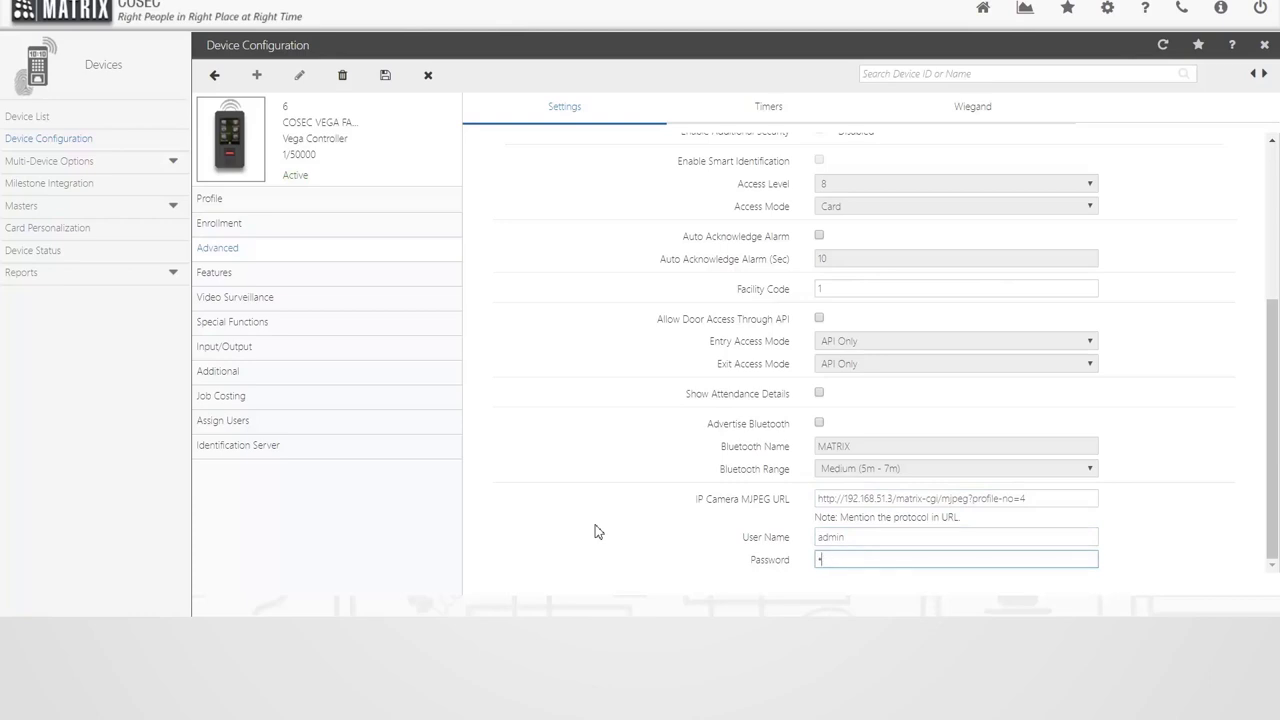
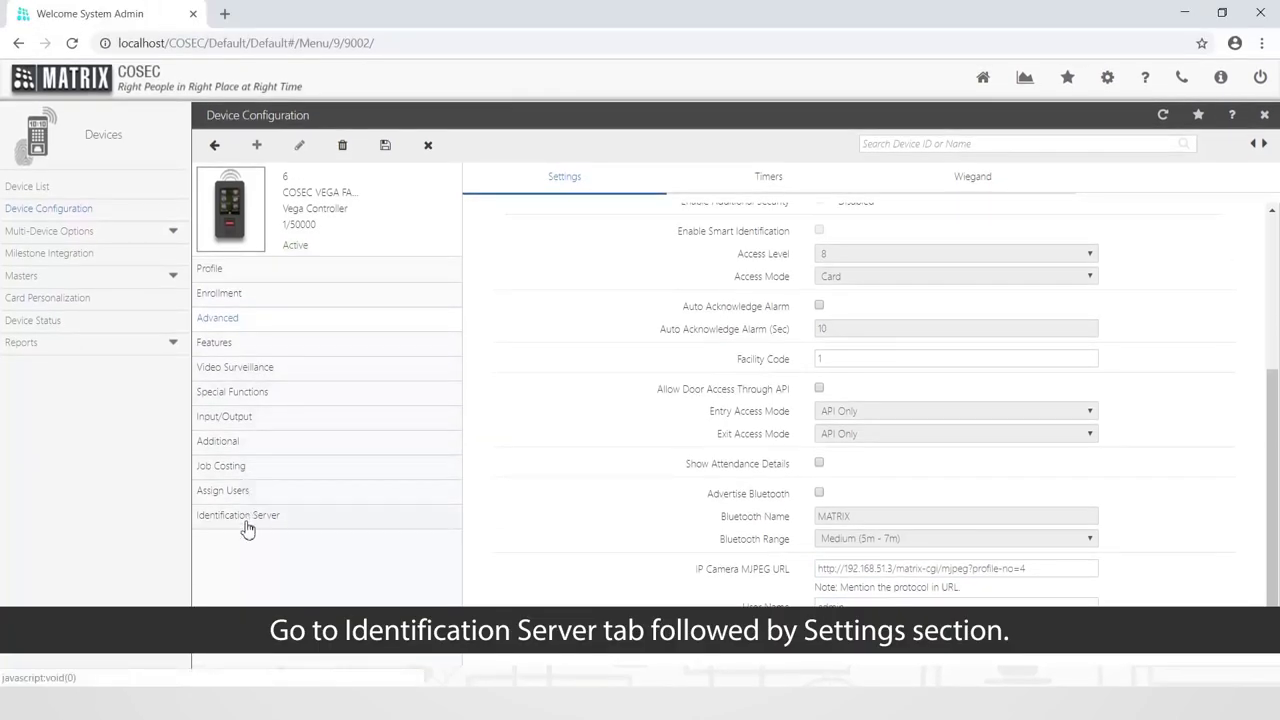
Tick Enable FR on the Identification Server tab and expand the Face Capturing options
{"action": "left_click", "coordinate": [248, 529]}
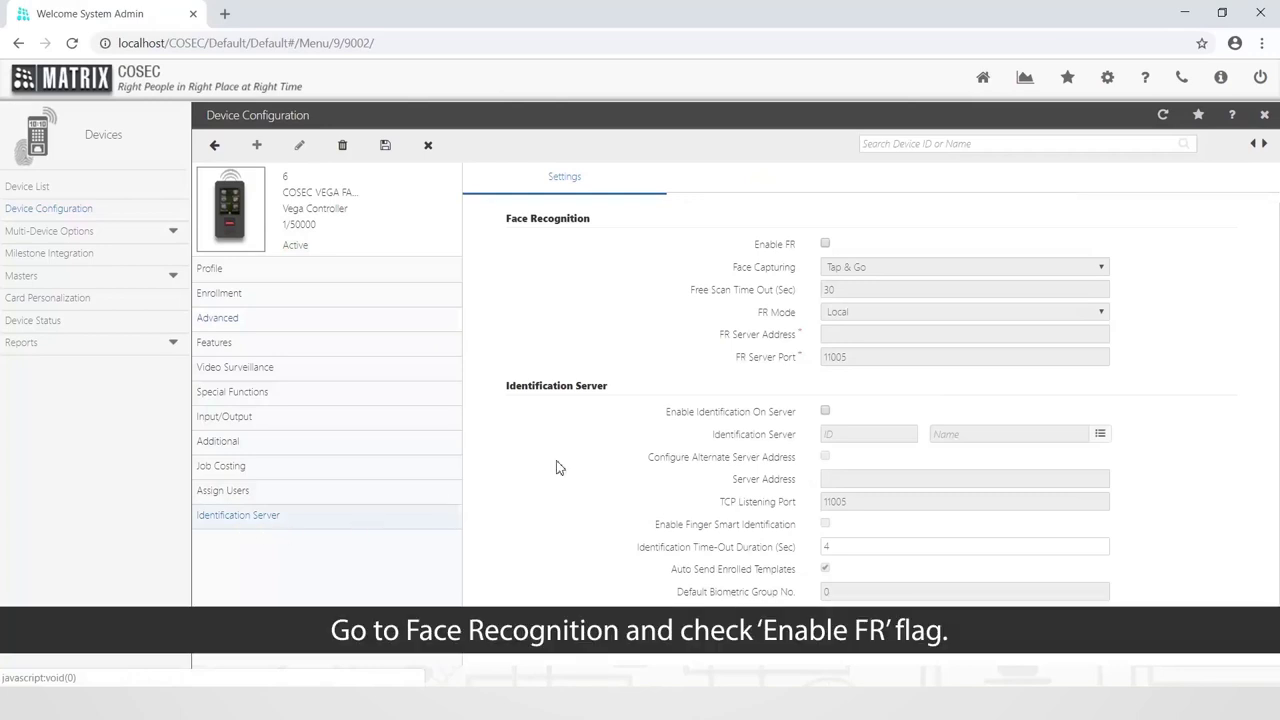
{"action": "left_click", "coordinate": [826, 243]}
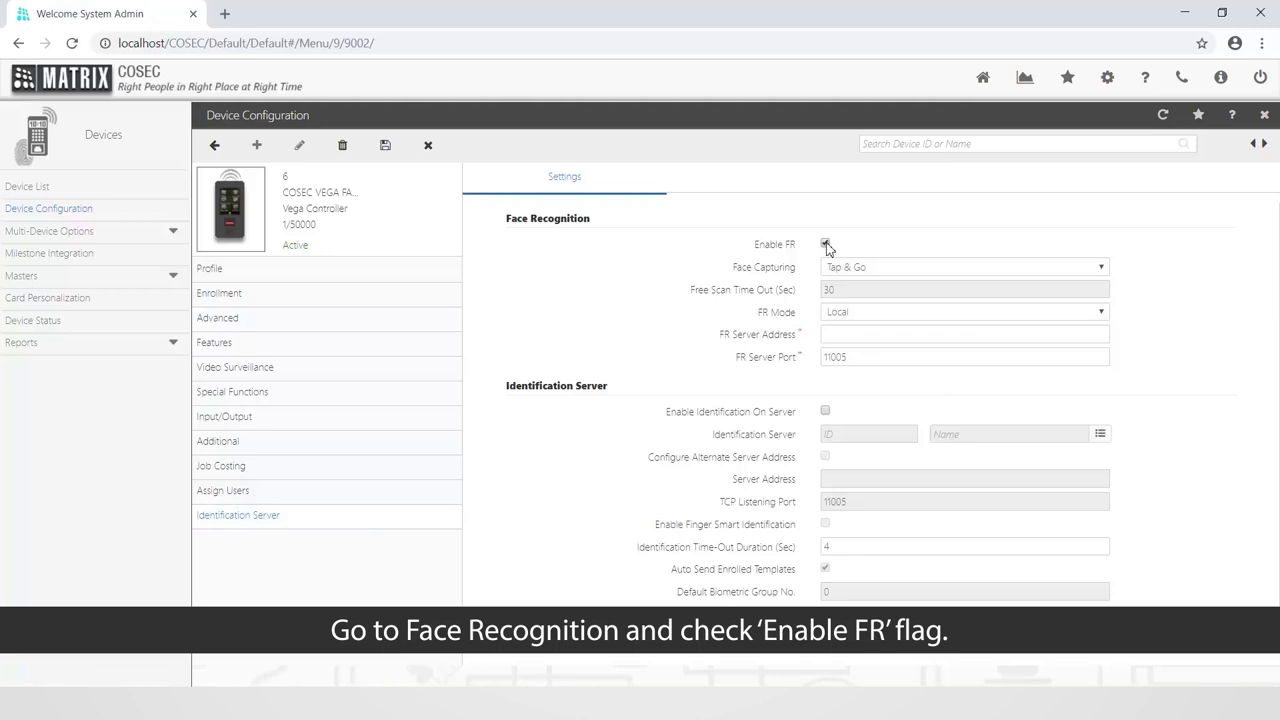
{"action": "left_click", "coordinate": [1103, 268]}
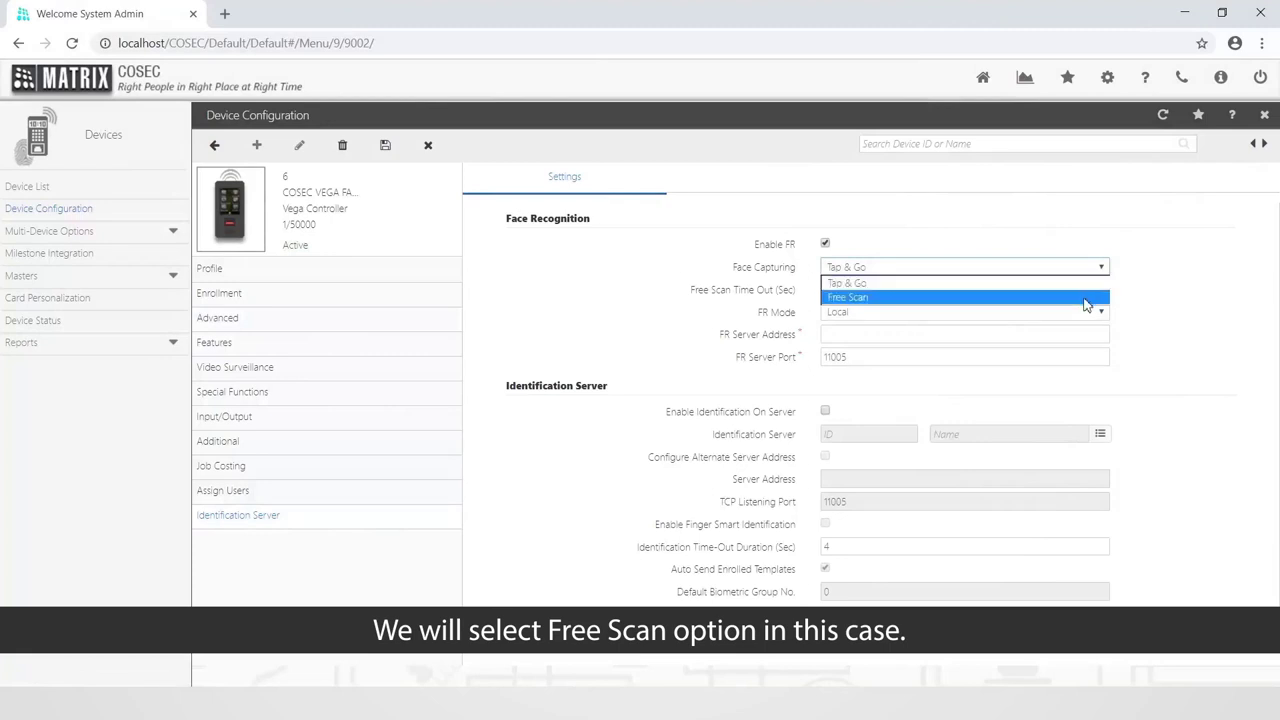
Choose Free Scan face capturing and keep FR Mode set to Local
{"action": "left_click", "coordinate": [1085, 298]}
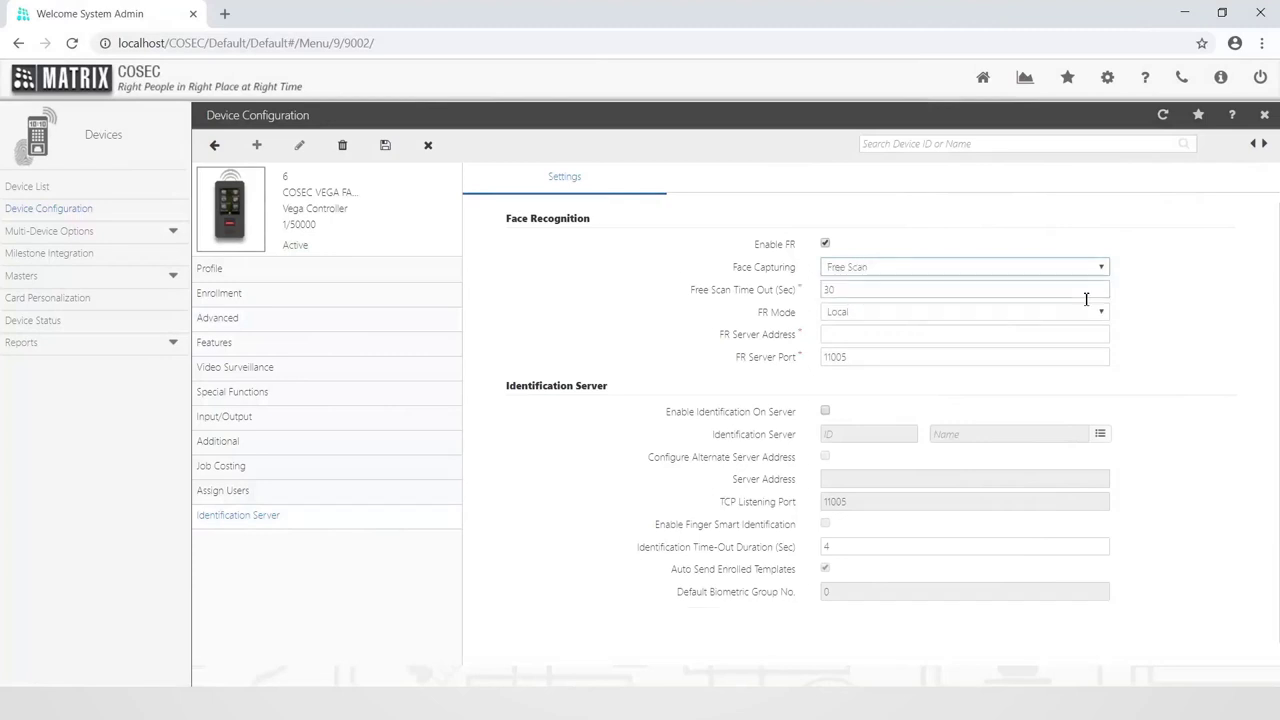
{"action": "left_click", "coordinate": [840, 289]}
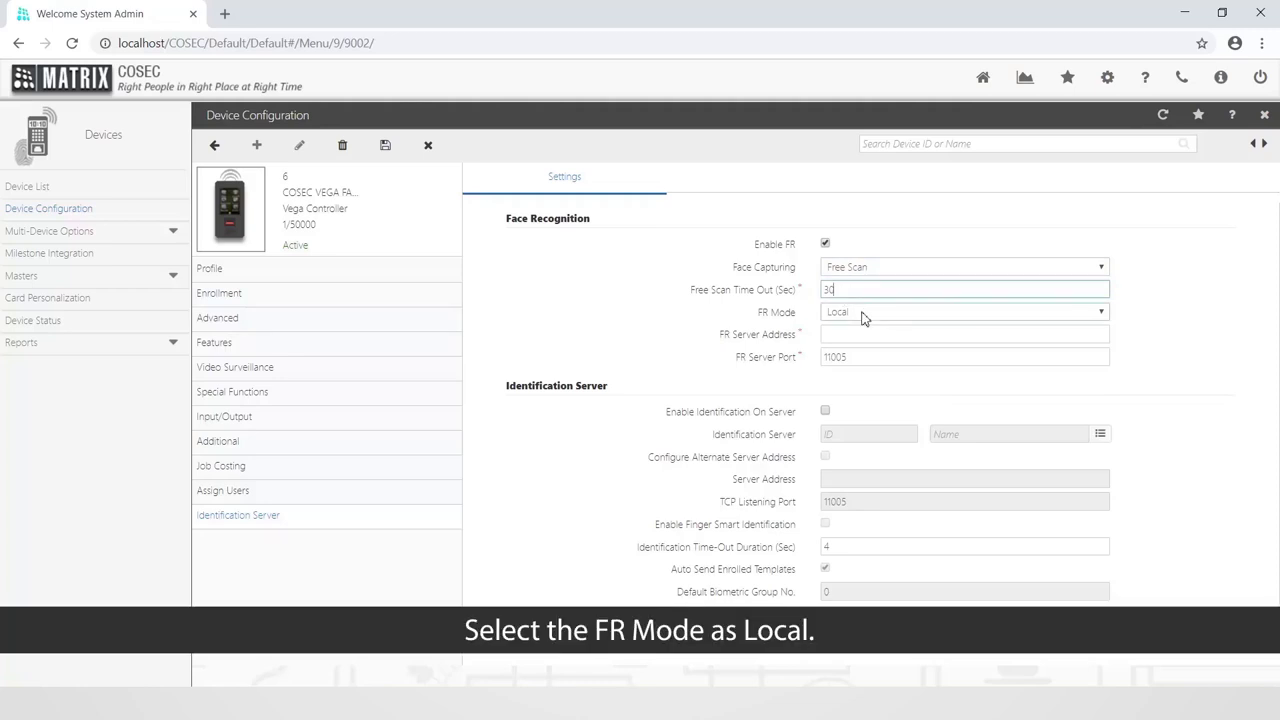
{"action": "left_click", "coordinate": [864, 313]}
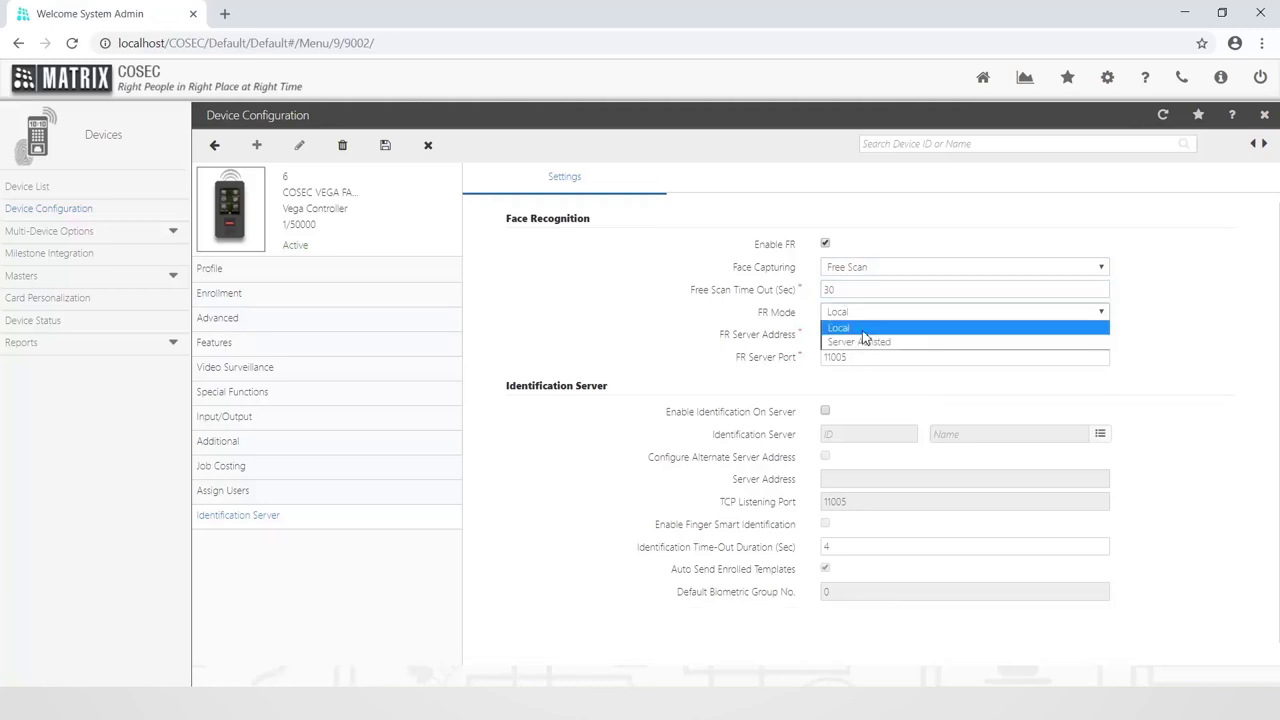
{"action": "left_click", "coordinate": [863, 331]}
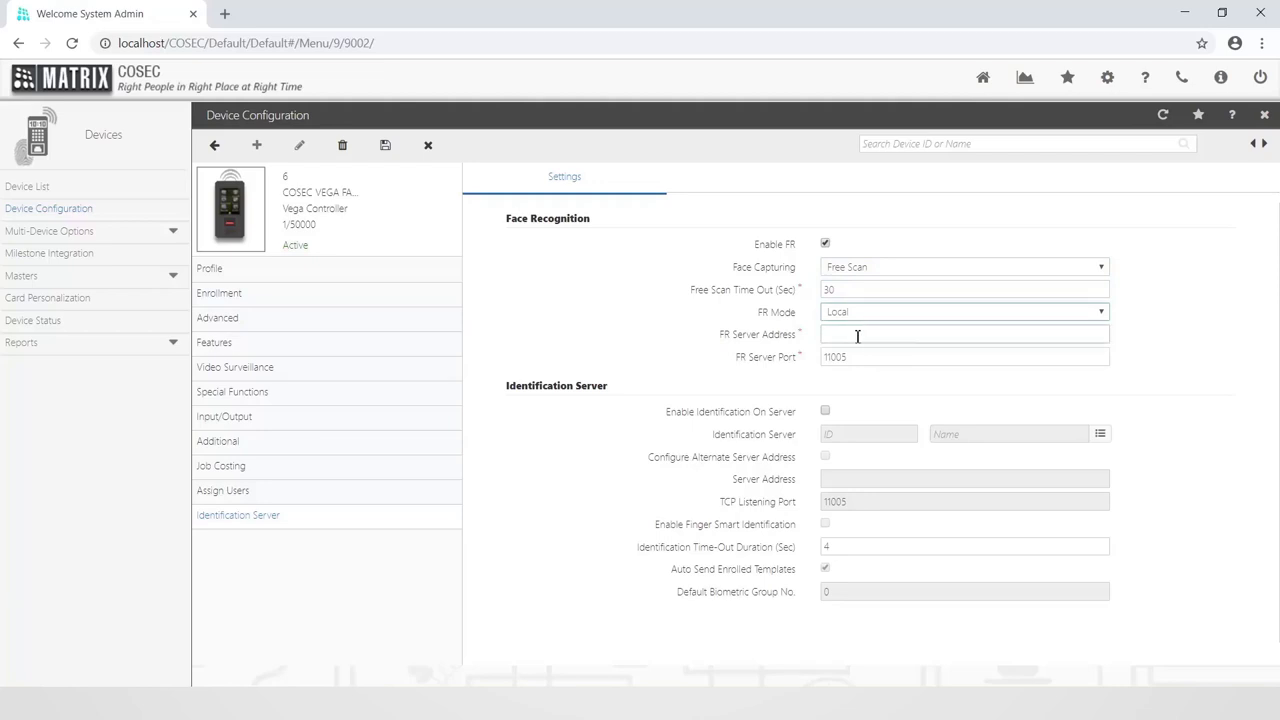
Enter FR server address 192.168.51.5 with port 12000 and save the device
{"action": "left_click", "coordinate": [857, 336]}
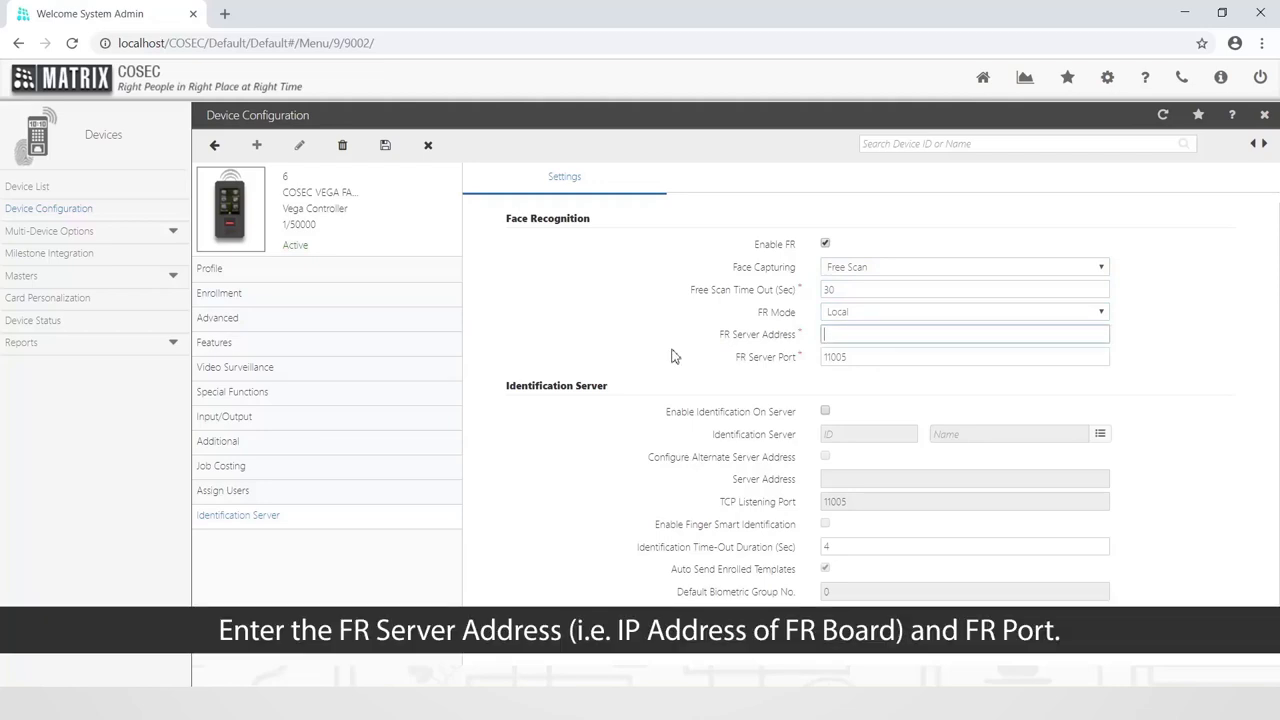
{"action": "type", "text": "192."}
{"action": "type", "text": "168."}
{"action": "type", "text": "51.5"}
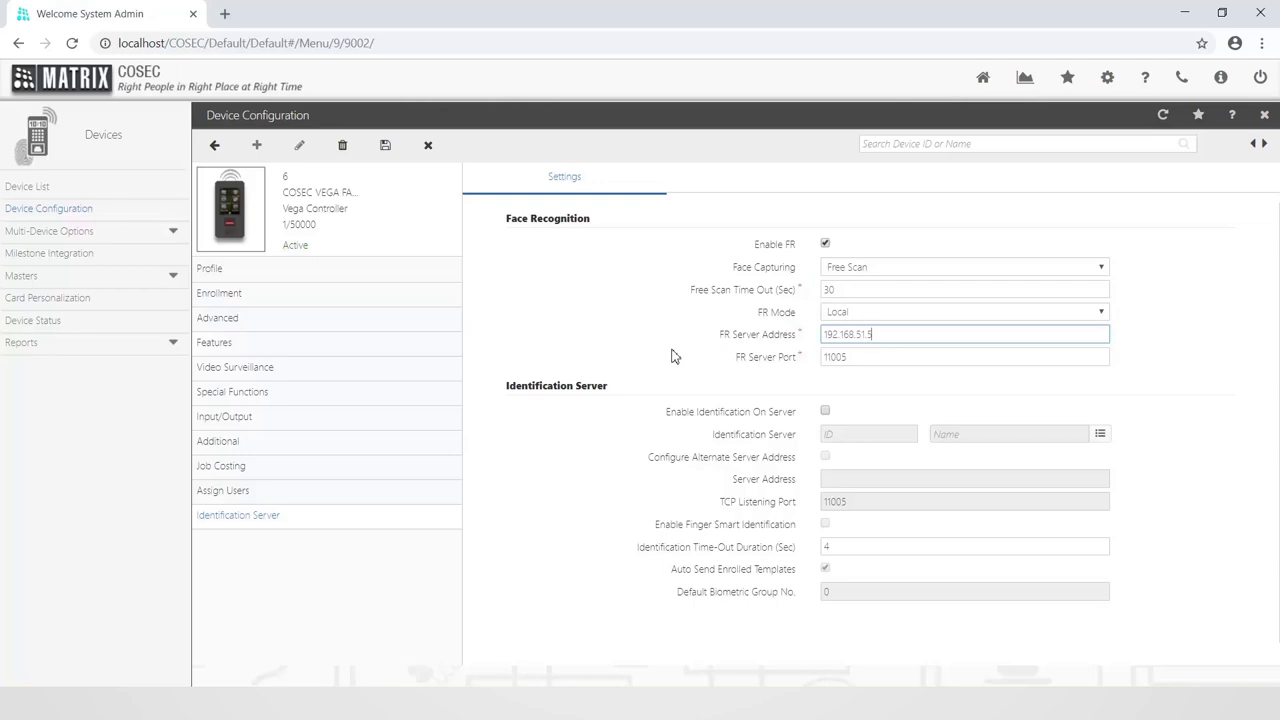
{"action": "key", "text": "Tab"}
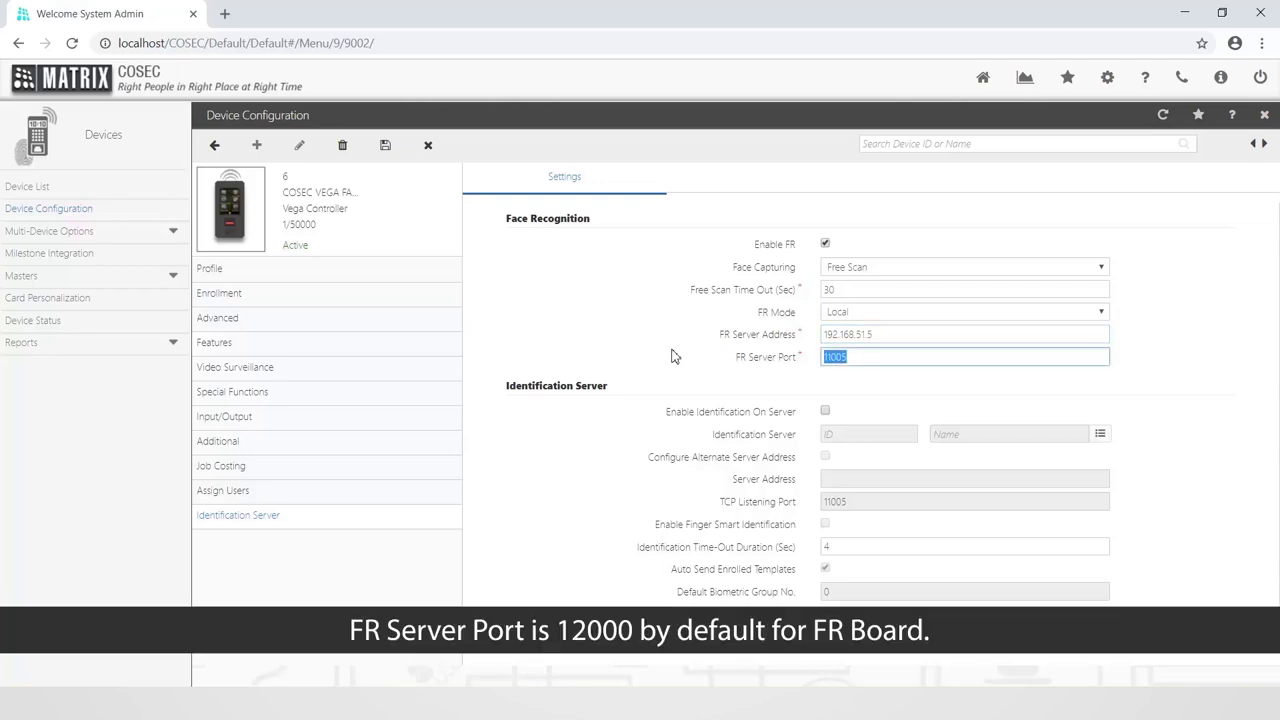
{"action": "type", "text": "1200"}
{"action": "type", "text": "0"}
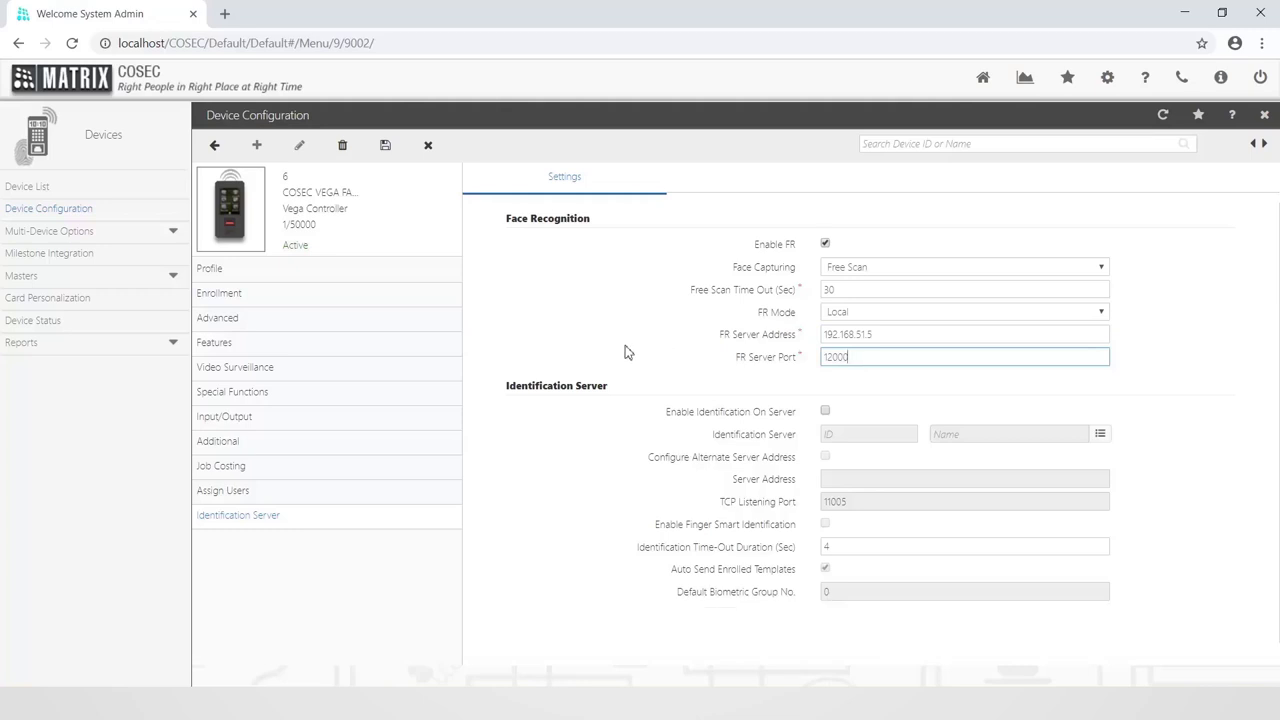
{"action": "left_click", "coordinate": [385, 150]}
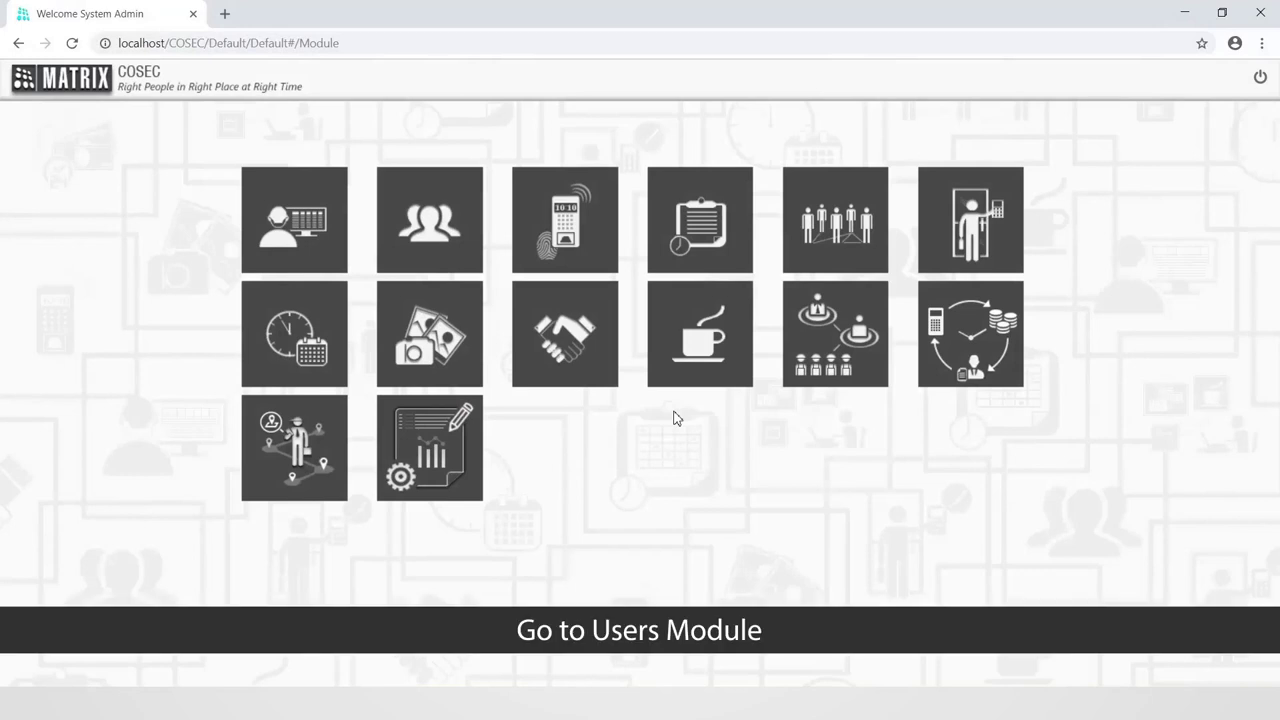
{"action": "mouse_move", "coordinate": [429, 220]}
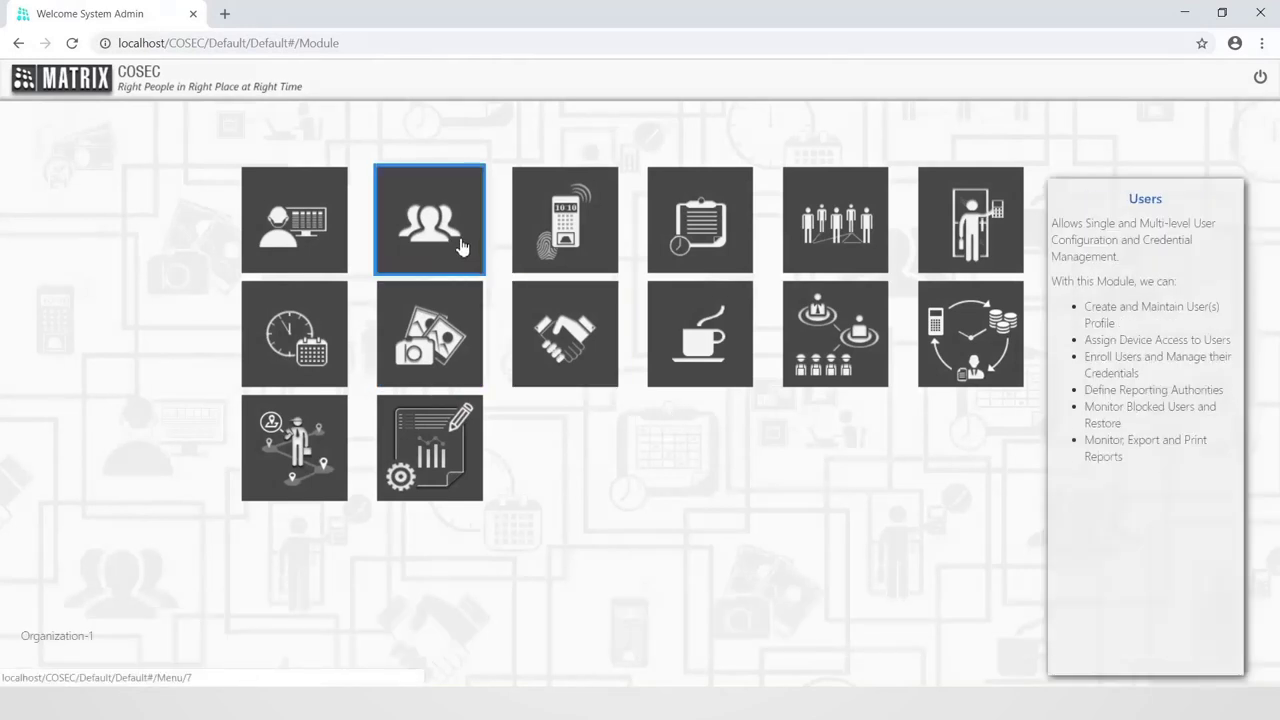
Open user George's configuration from Users > User List
{"action": "left_click", "coordinate": [459, 237]}
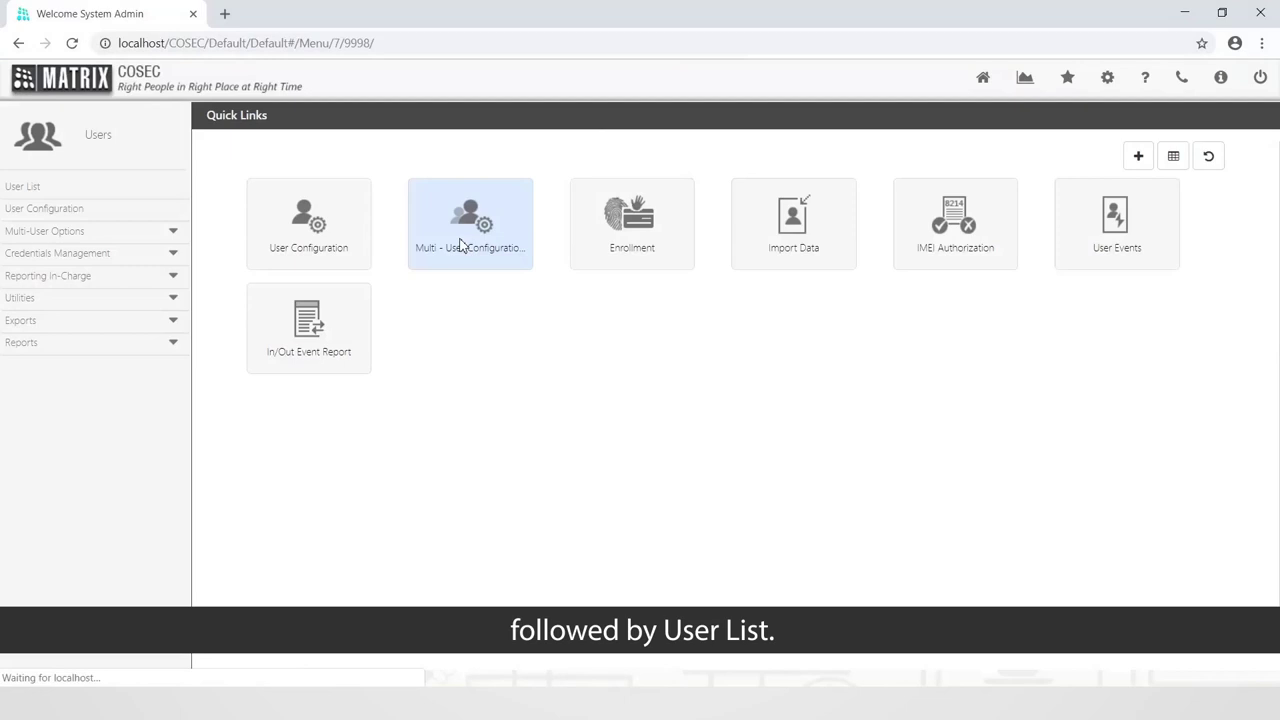
{"action": "left_click", "coordinate": [21, 188]}
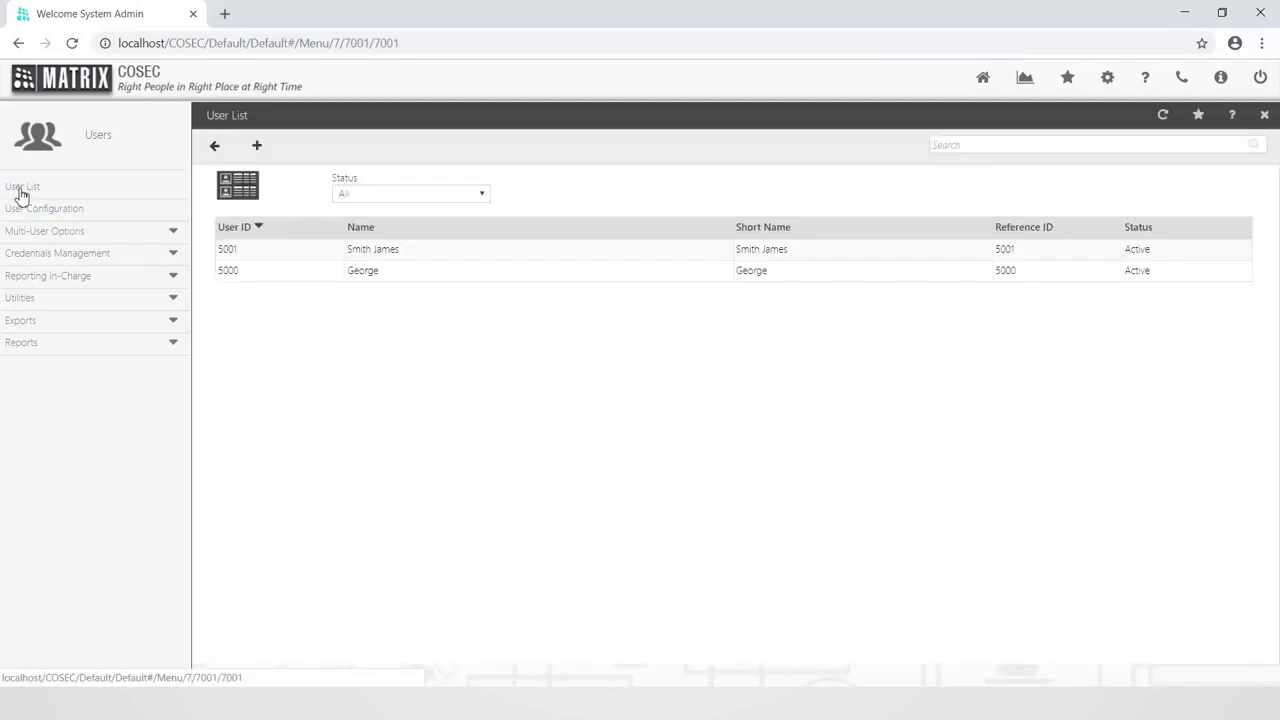
{"action": "left_click", "coordinate": [337, 272]}
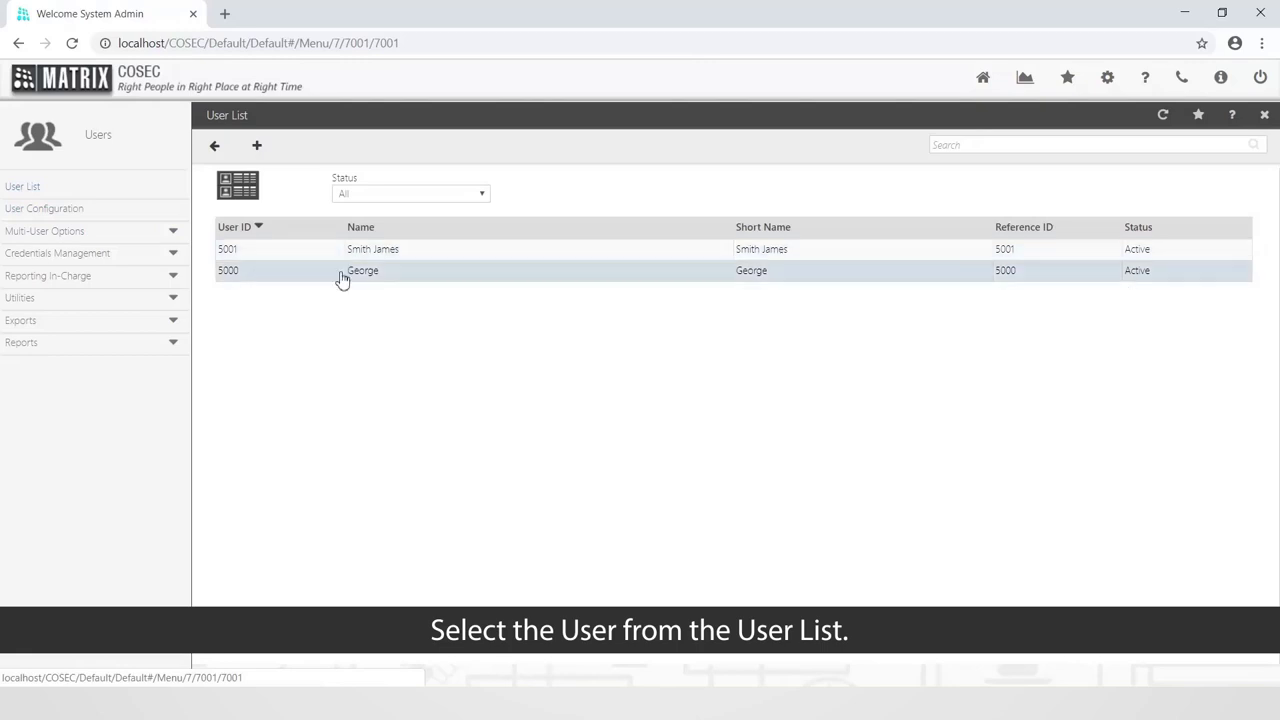
{"action": "double_click", "coordinate": [392, 280]}
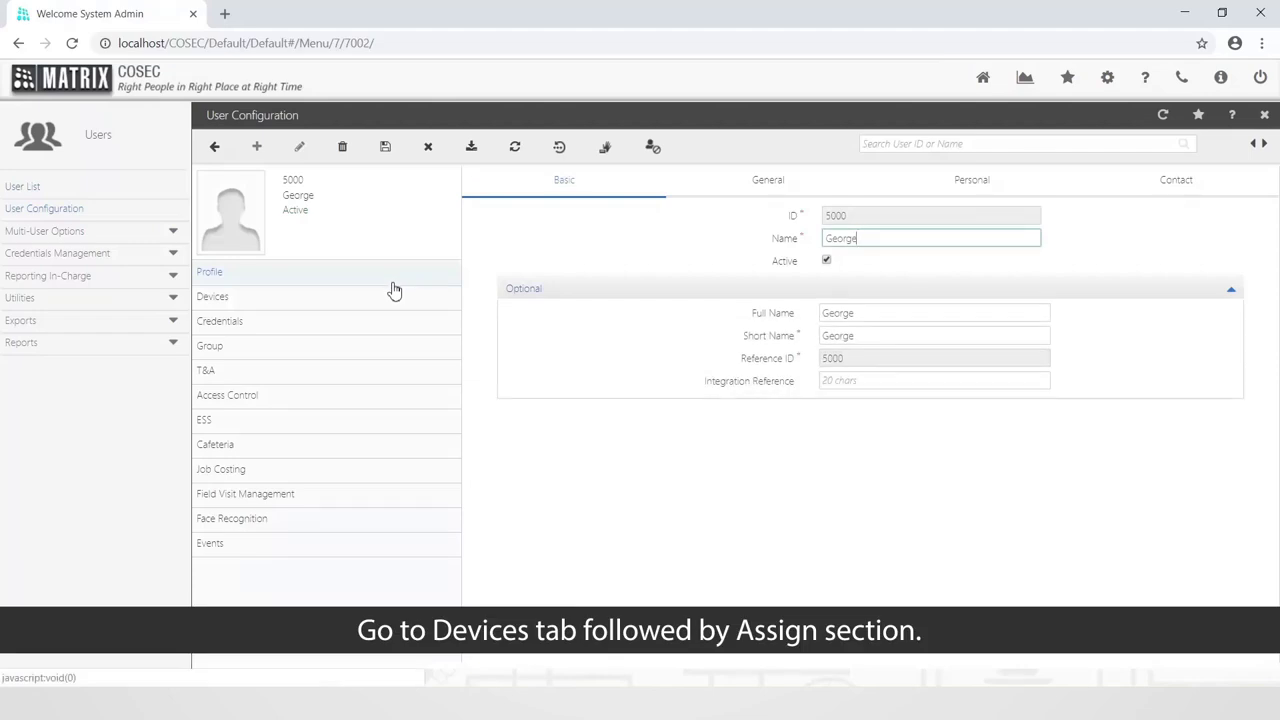
Add COSEC VEGA FAX to George's assigned devices
{"action": "left_click", "coordinate": [392, 308]}
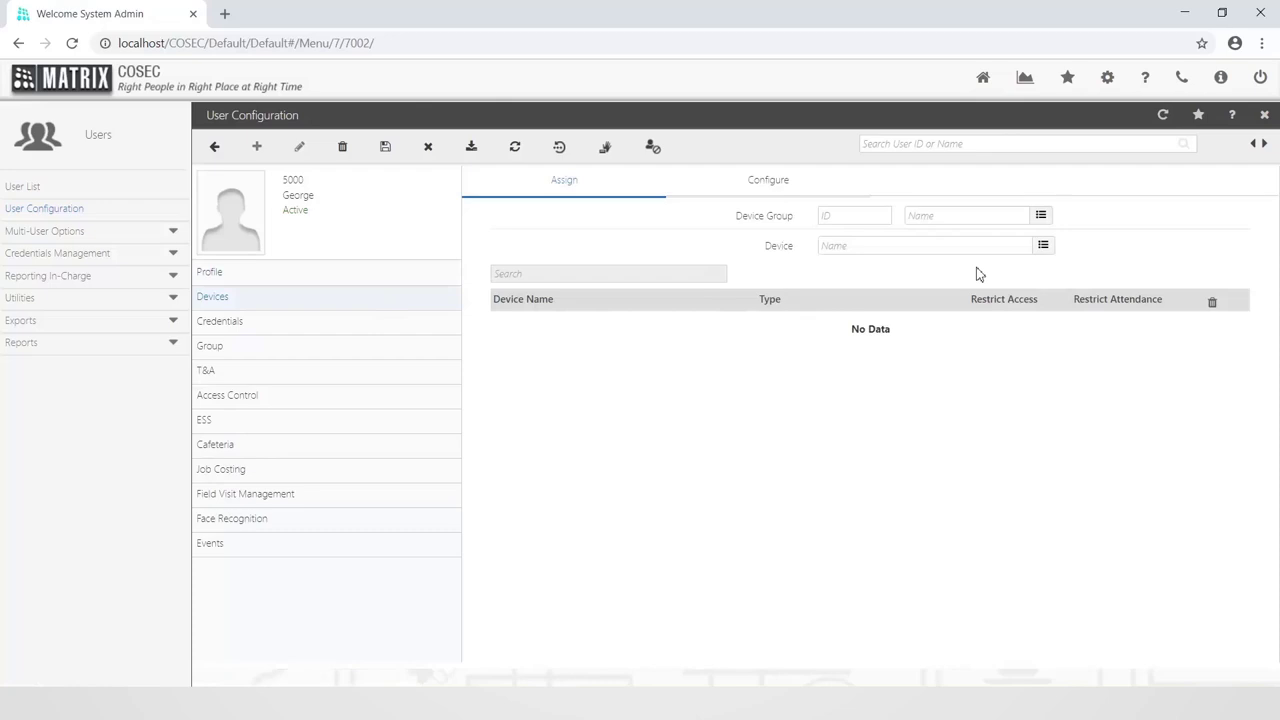
{"action": "left_click", "coordinate": [1043, 246]}
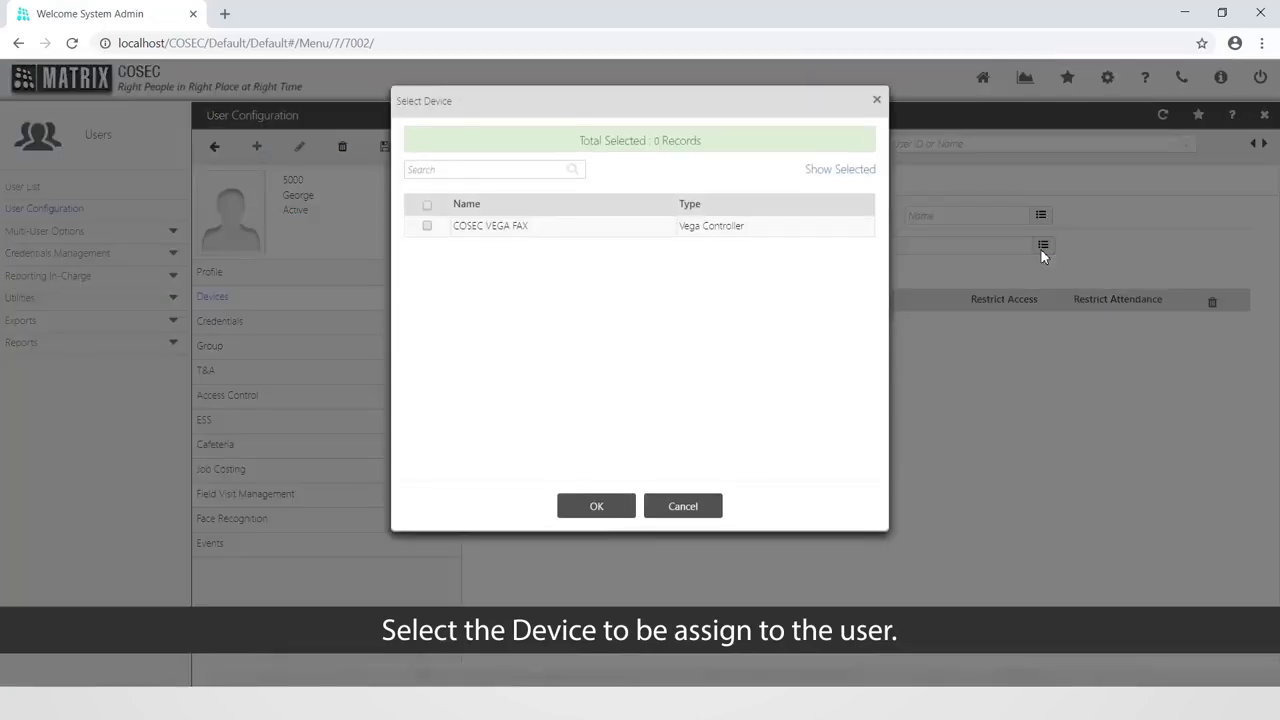
{"action": "left_click", "coordinate": [428, 228]}
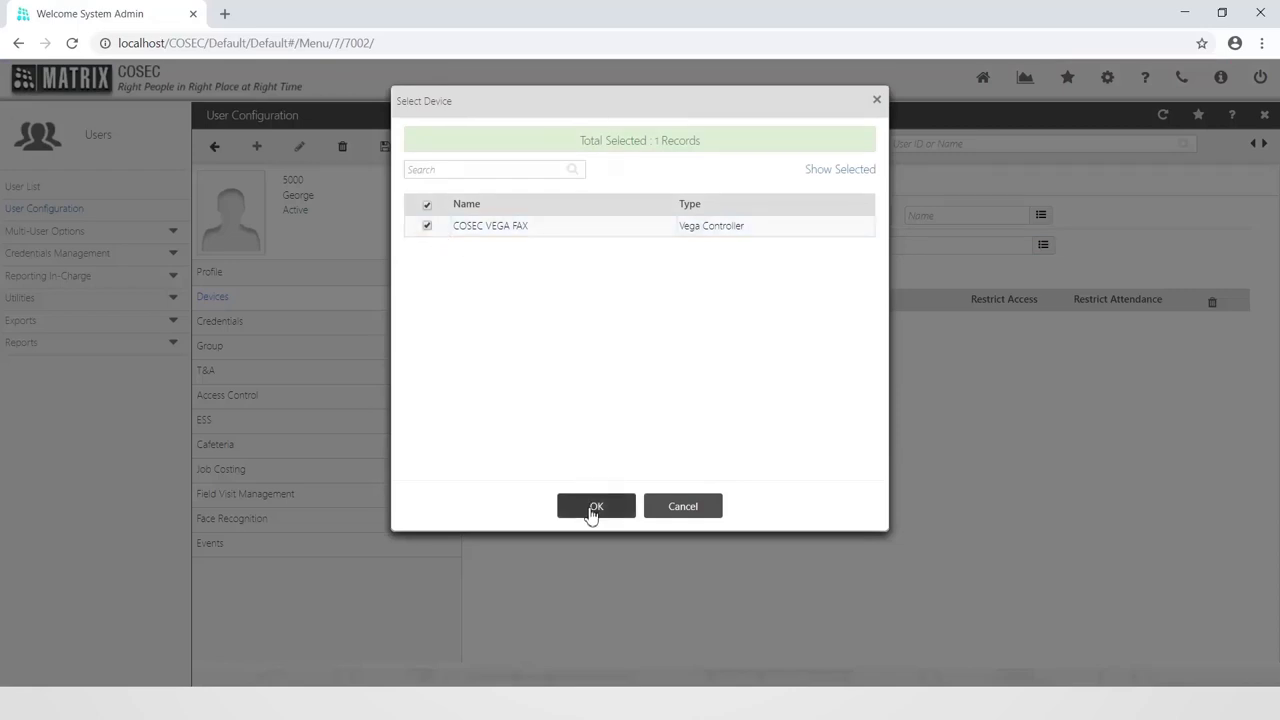
{"action": "left_click", "coordinate": [594, 508]}
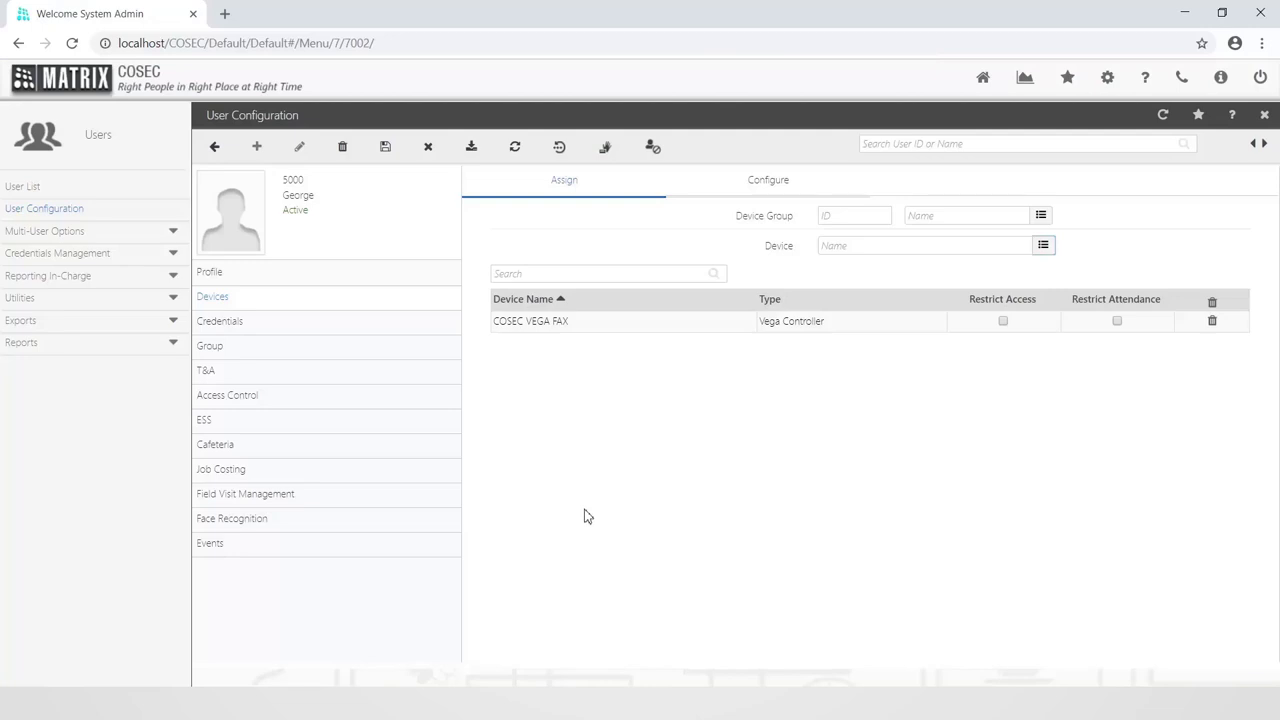
Turn on Enable Face Recognition on George's Face Recognition tab and save his user record
{"action": "left_click", "coordinate": [268, 530]}
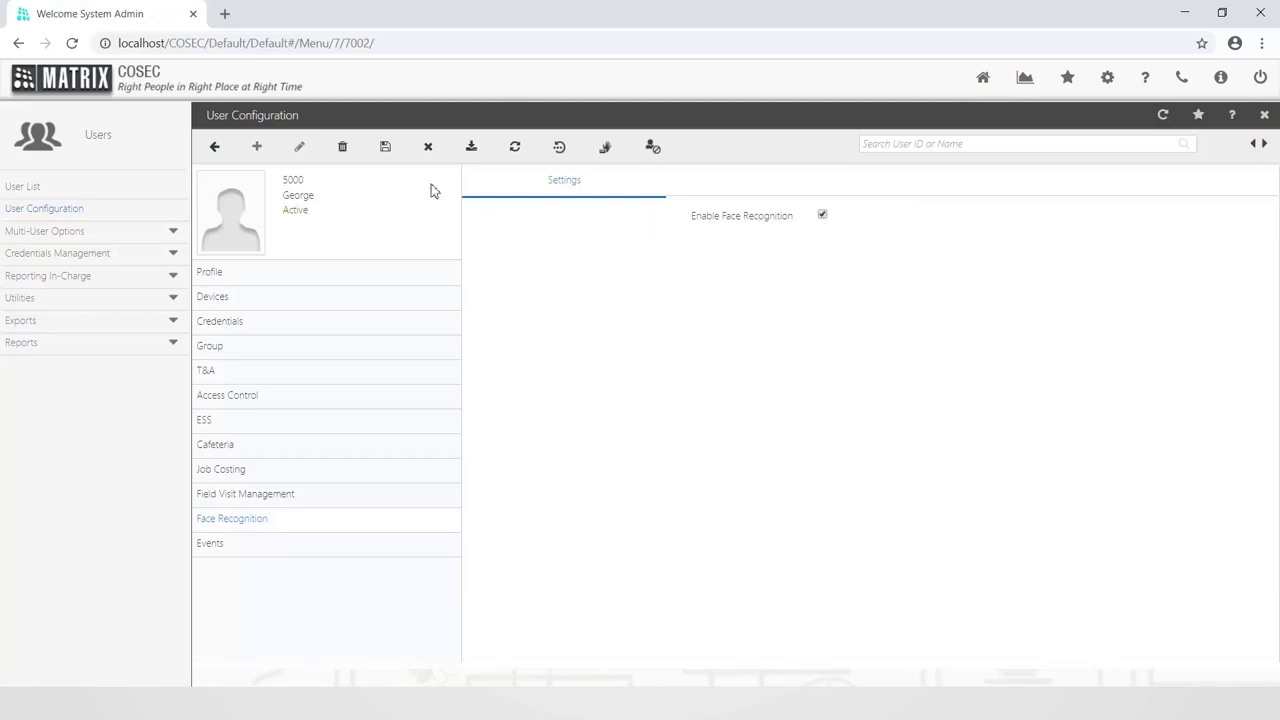
{"action": "left_click", "coordinate": [386, 148]}
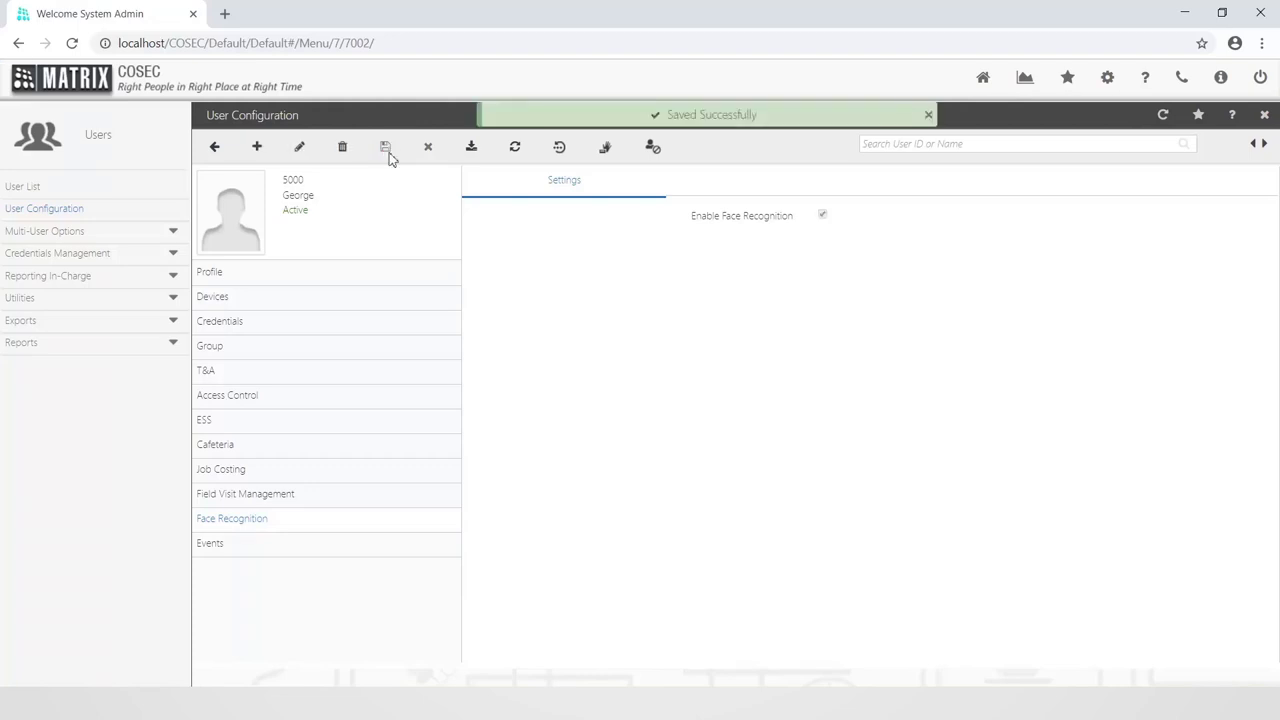